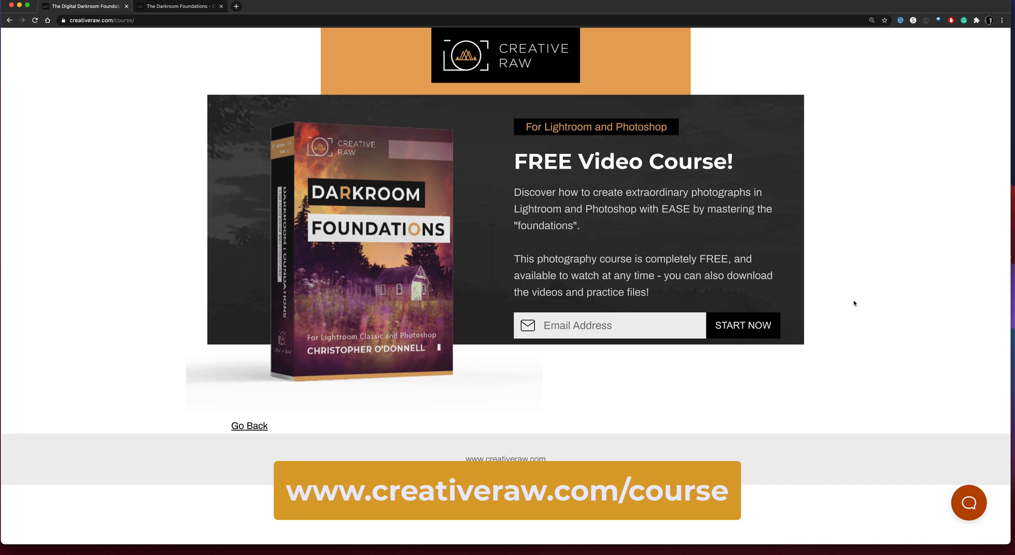
Look through the Darkroom Foundations course page, examining its table of contents, lesson lists and the sidebar's guides section
click(177, 6)
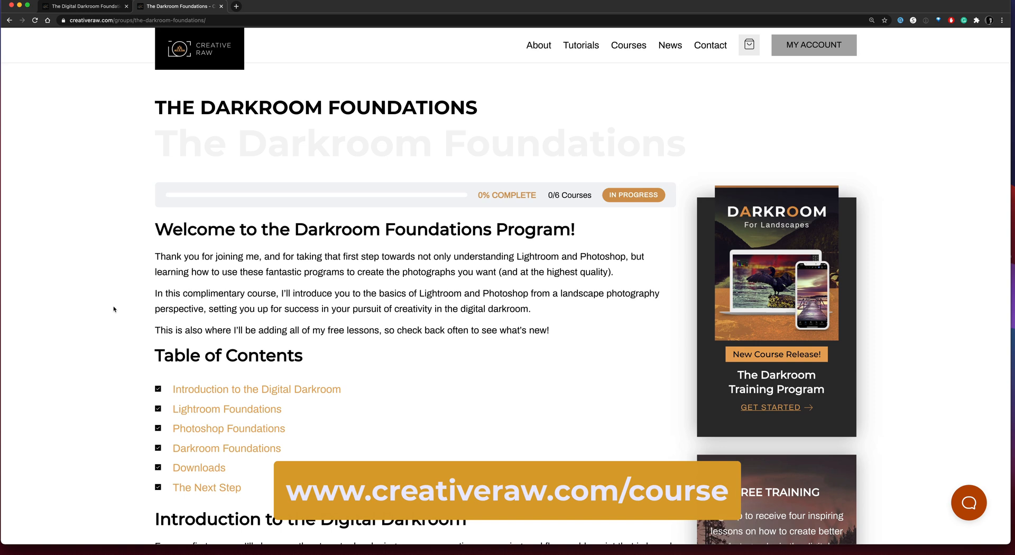
scroll(113, 309, down, 4)
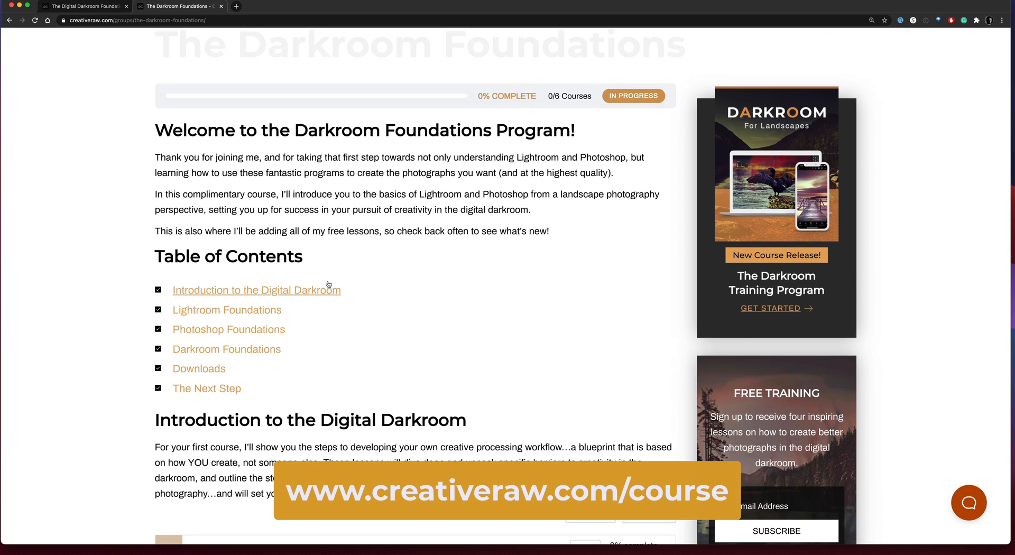
scroll(410, 302, down, 6)
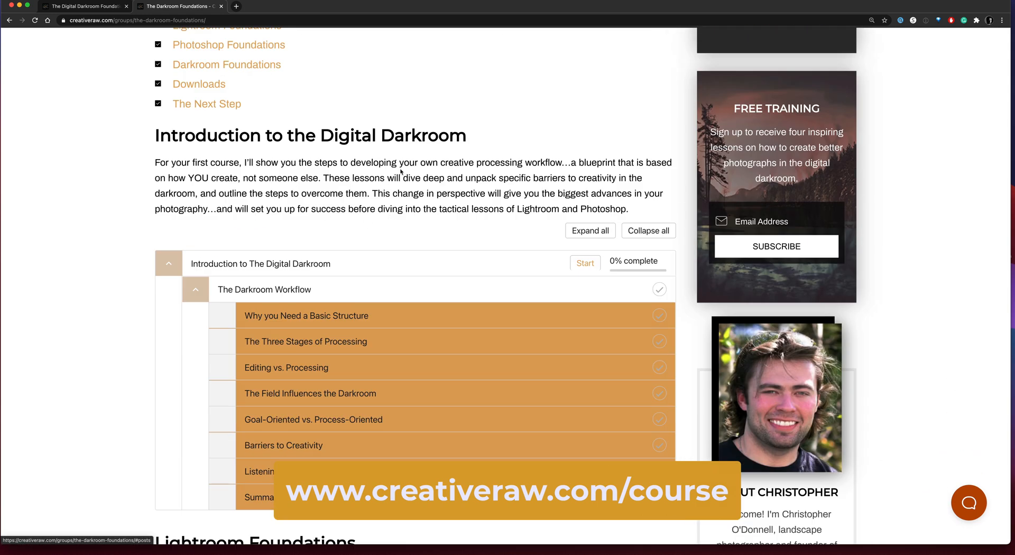
scroll(378, 221, down, 8)
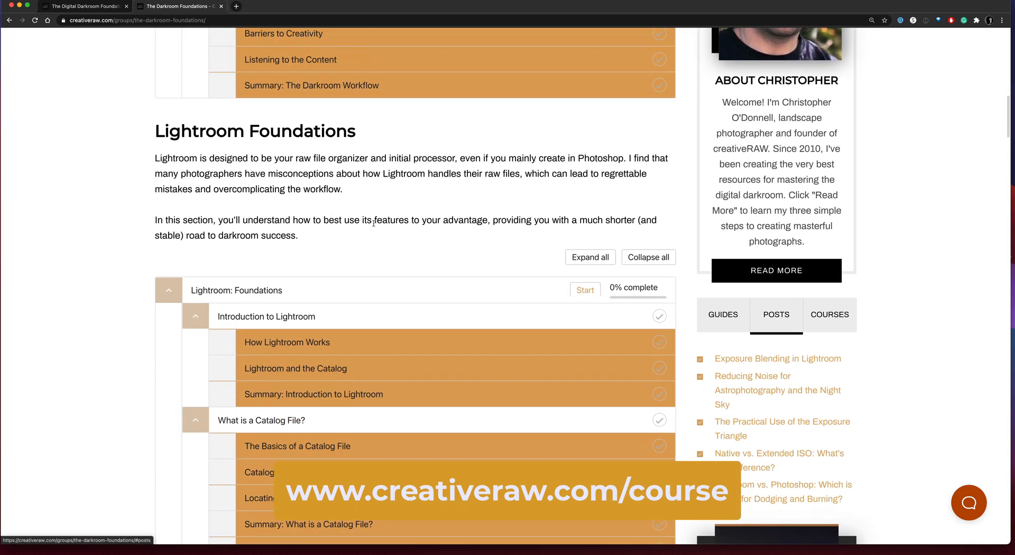
scroll(379, 221, down, 17)
scroll(236, 223, down, 14)
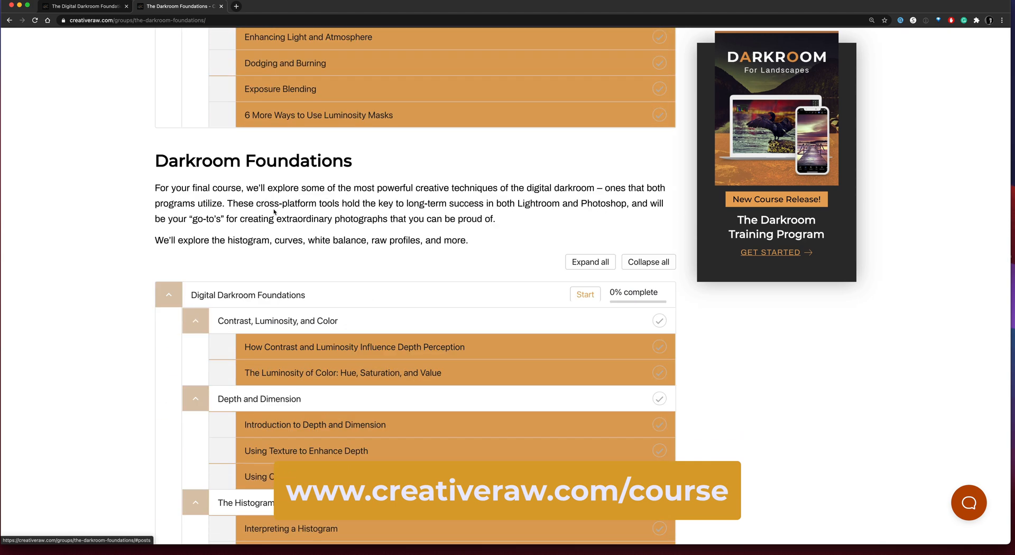
scroll(269, 218, down, 5)
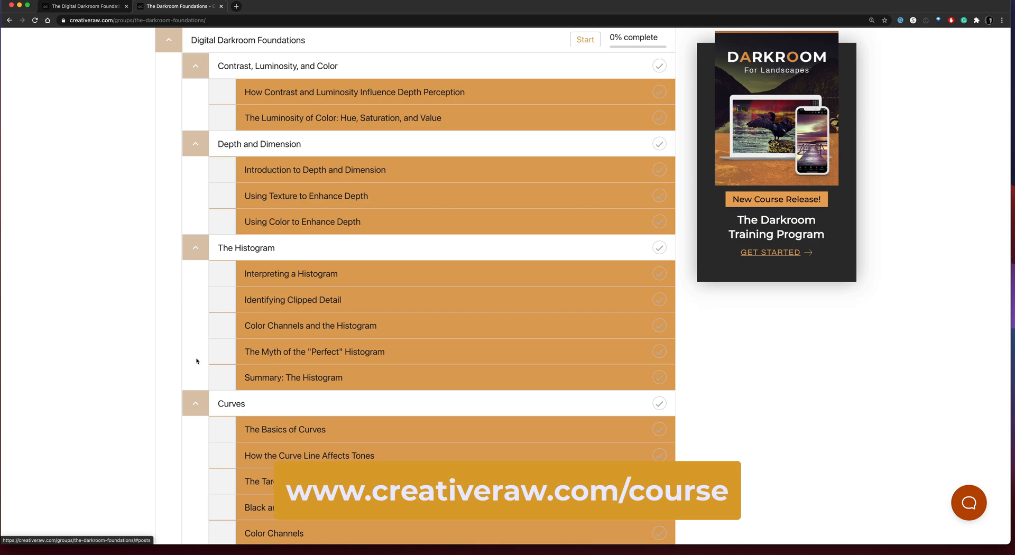
scroll(805, 172, up, 20)
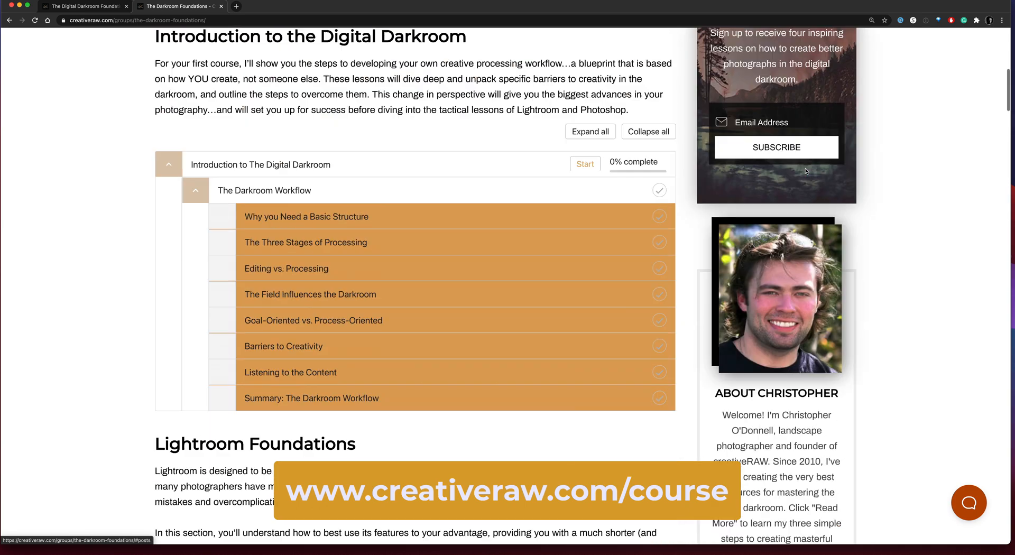
scroll(805, 173, down, 3)
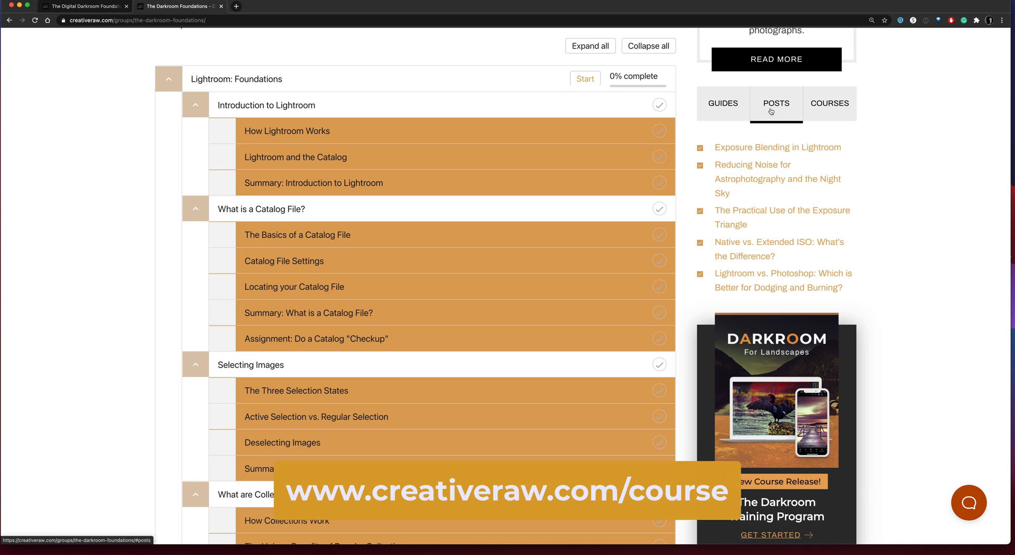
click(723, 104)
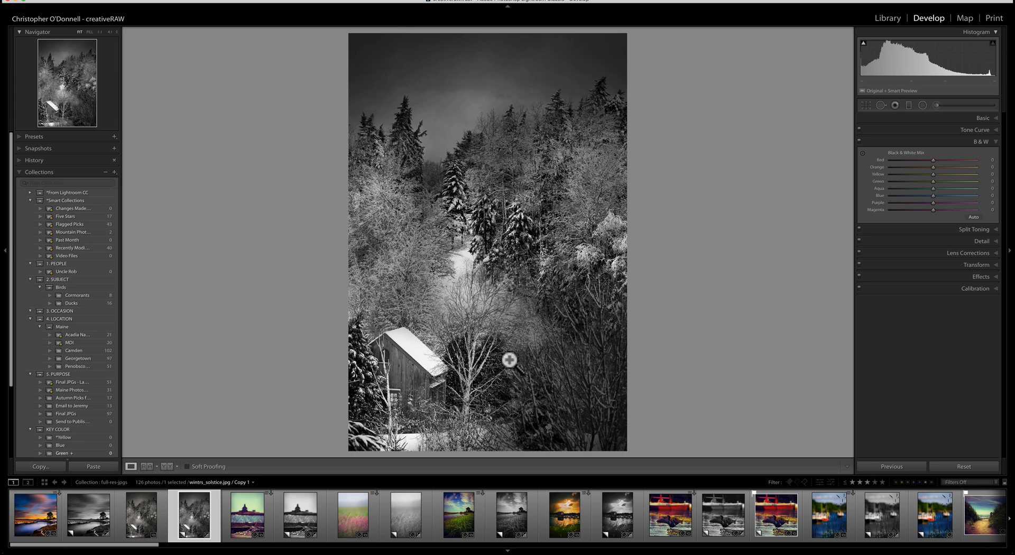
Open the Tone Curve for the snowy barn photo and activate its targeted adjustment tool
click(507, 551)
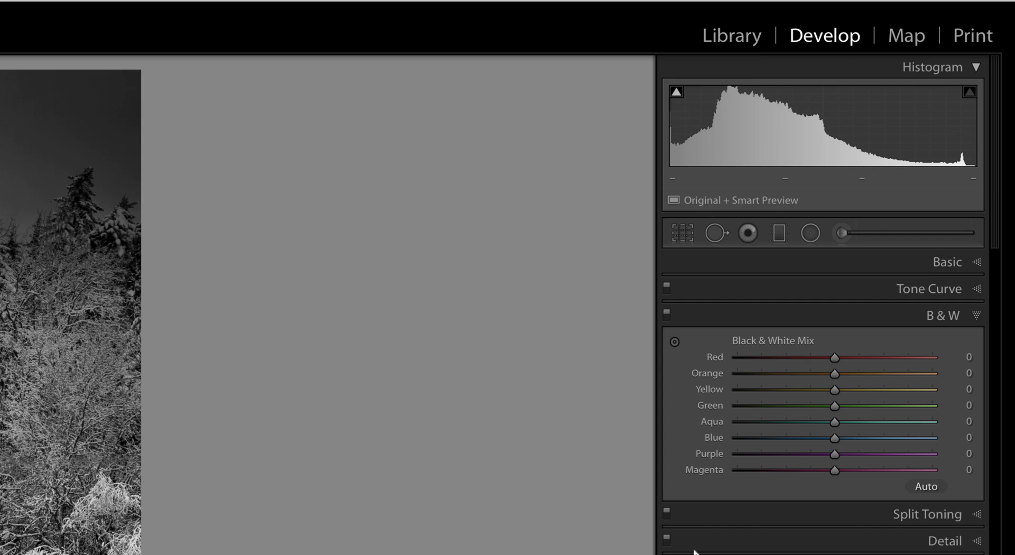
click(971, 288)
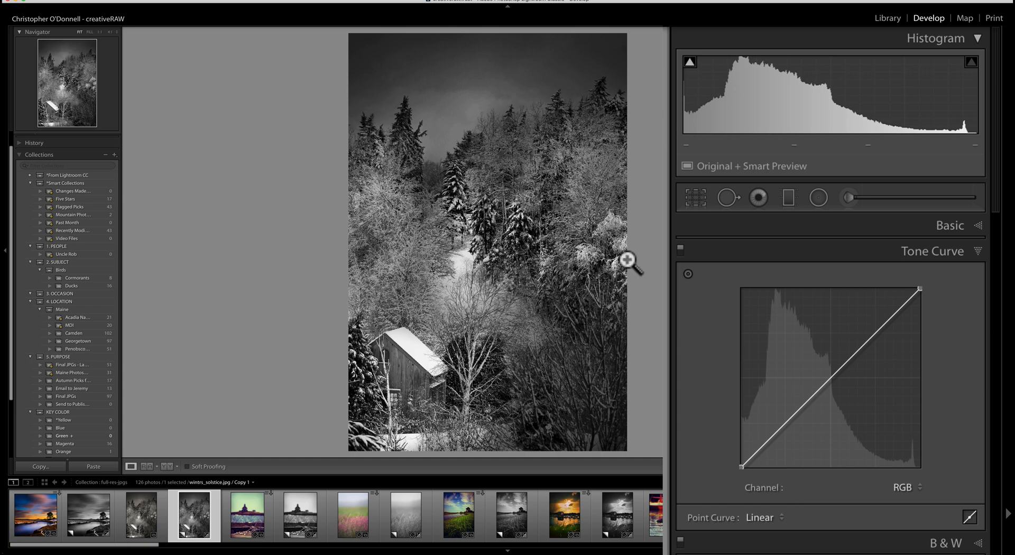
click(687, 272)
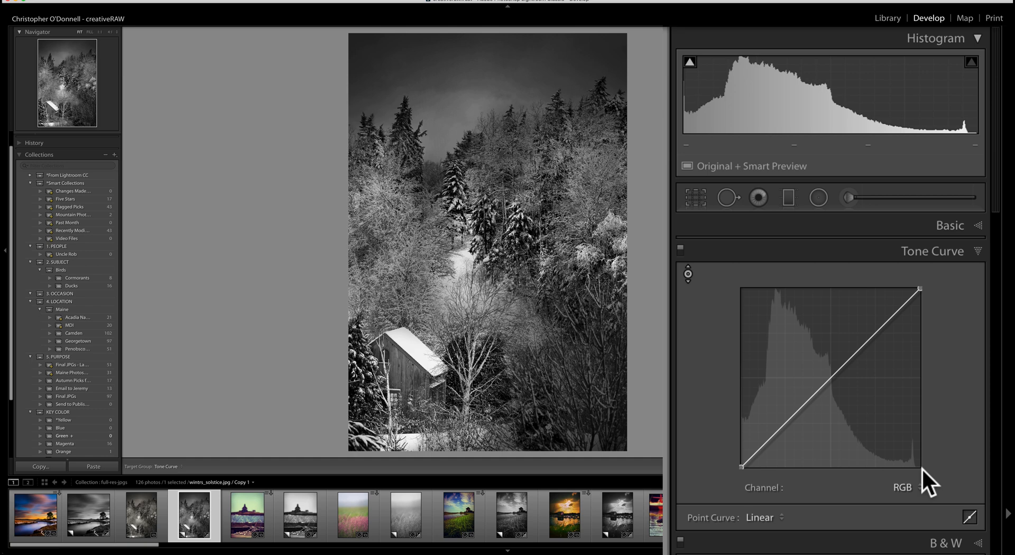
Raise the snowy barn photo's Whites to +13 by adjusting the highlight end of the histogram directly
click(950, 226)
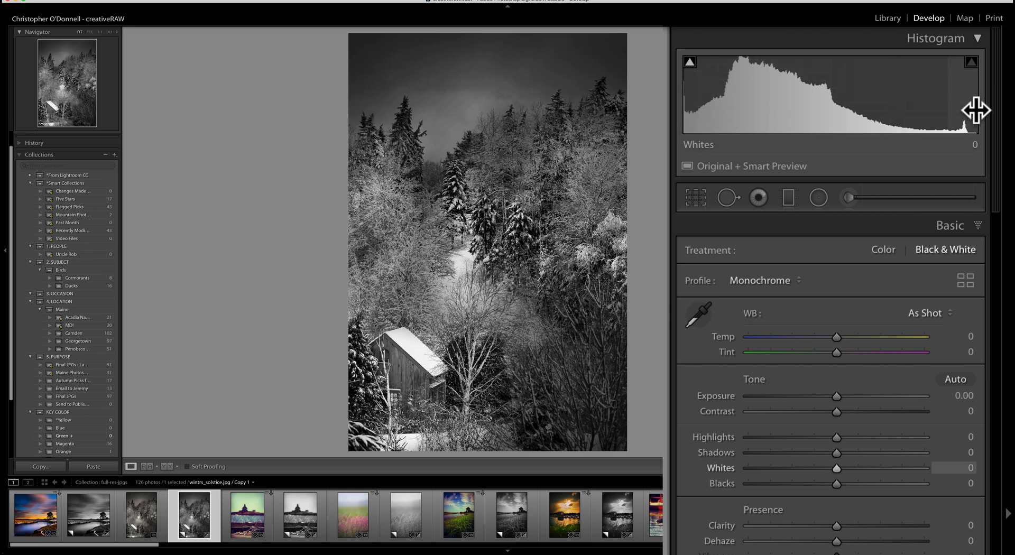
mouse_move(975, 110)
mouse_down()
mouse_move(932, 104)
mouse_move(977, 105)
mouse_move(963, 107)
mouse_up()
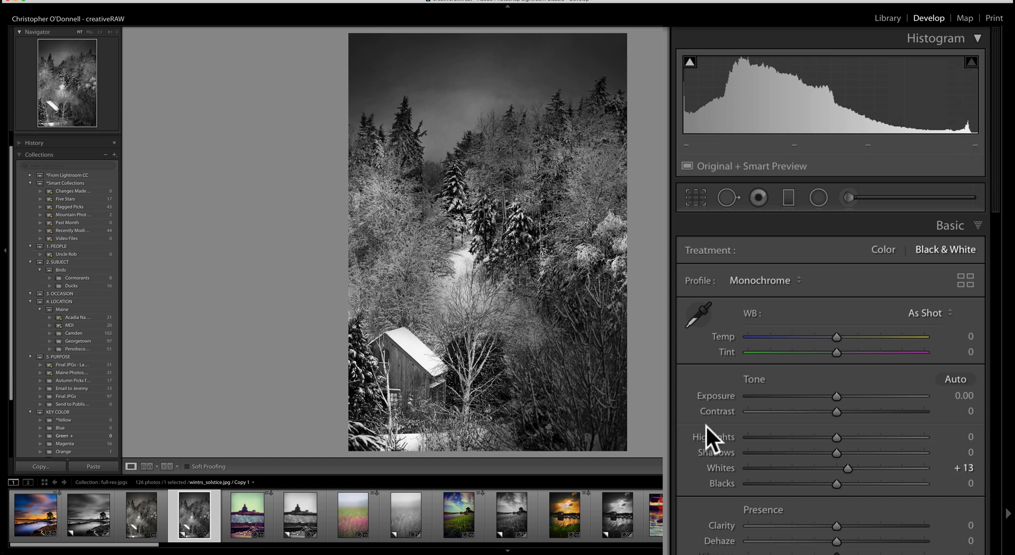
drag(967, 113, 948, 113)
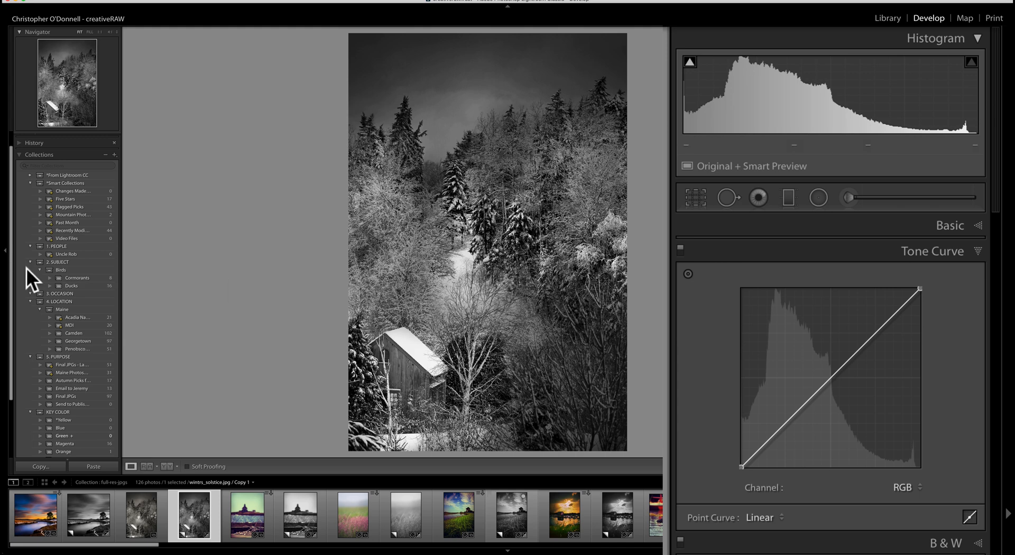
Open IMG_4844.CR2 from the Recently Modified smart collection and compare its Color and Black & White treatments
click(78, 230)
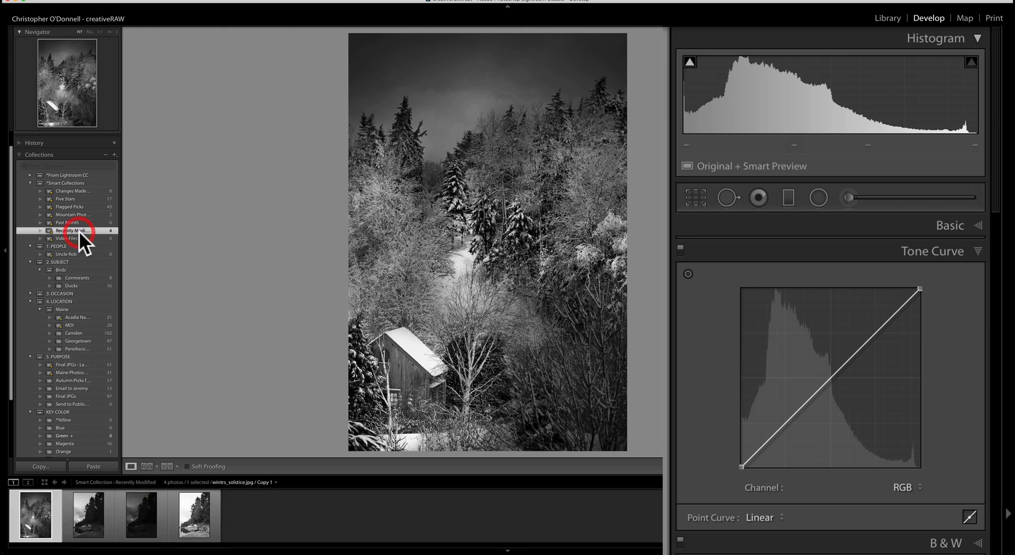
click(188, 516)
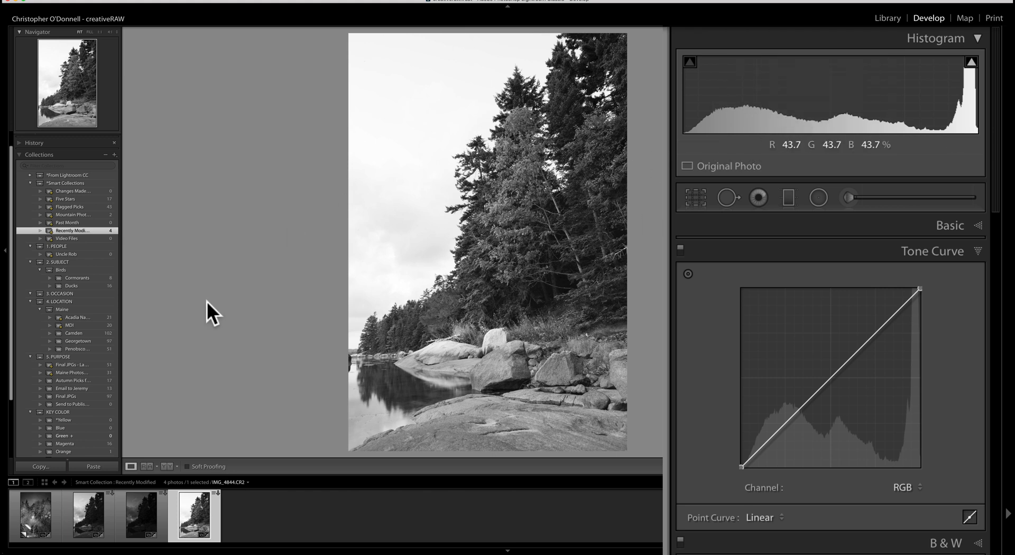
click(954, 227)
click(883, 247)
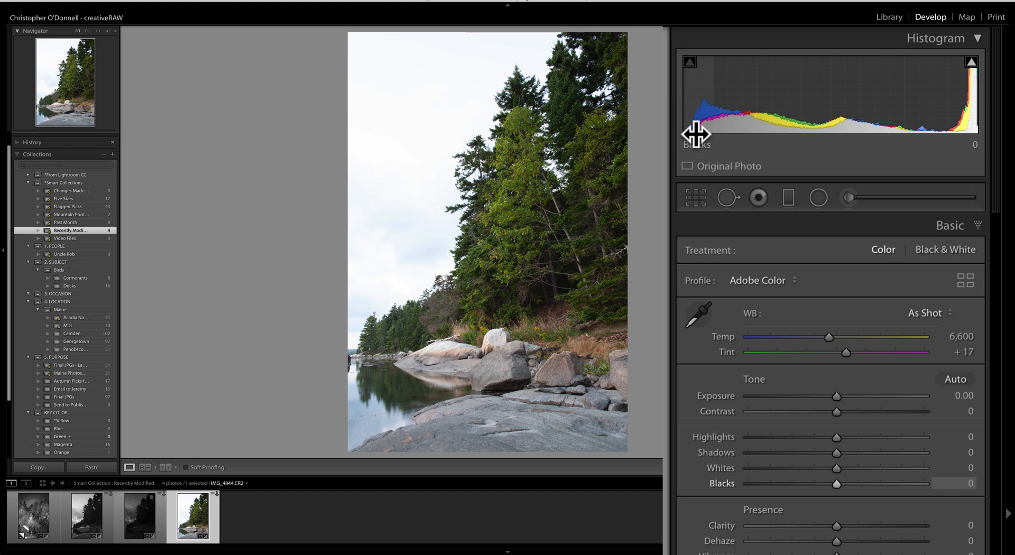
click(931, 246)
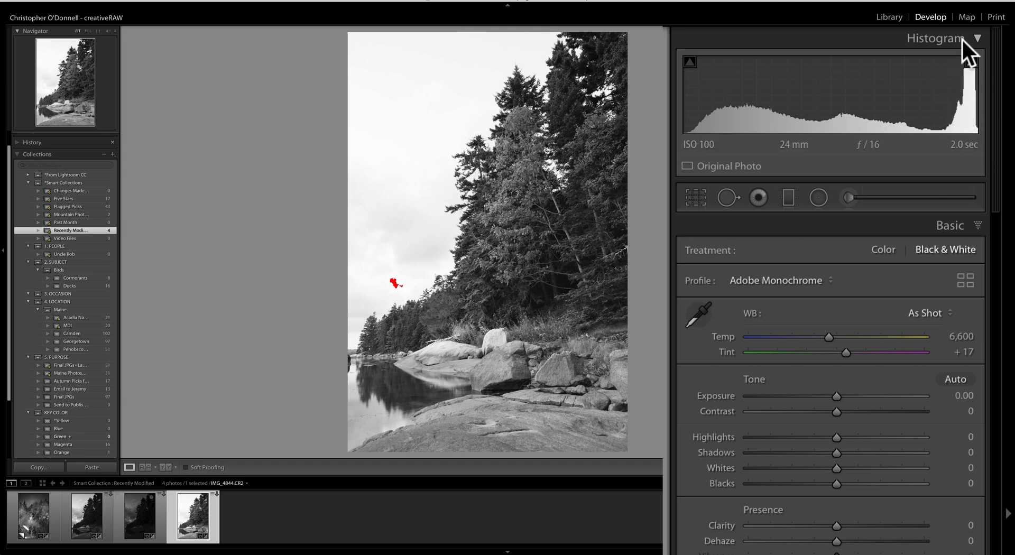
Check the coastal photo's highlight clipping and test its Exposure at +0.65, -1.50 and -1.85
click(971, 64)
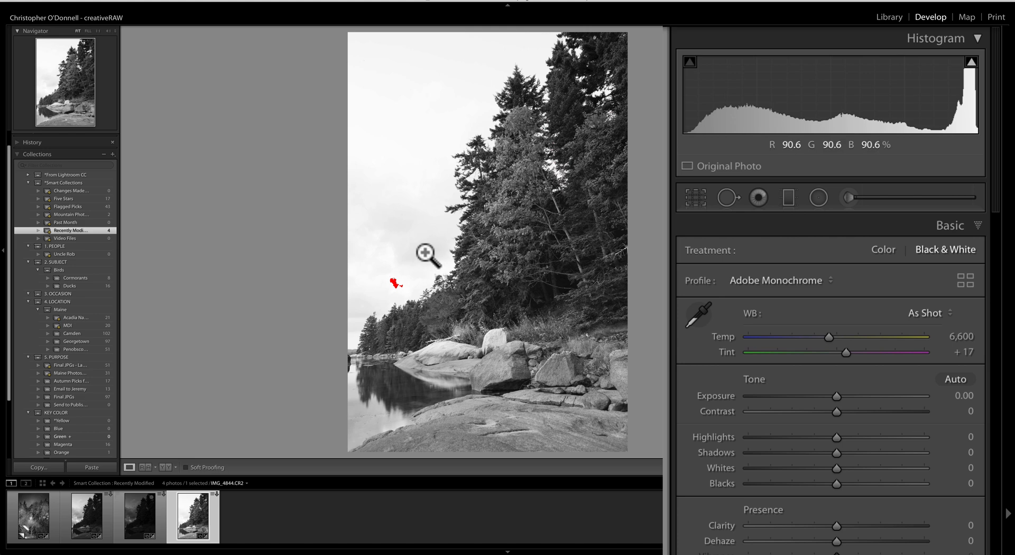
mouse_move(836, 394)
mouse_down()
mouse_move(858, 395)
mouse_move(833, 394)
mouse_move(847, 395)
mouse_up()
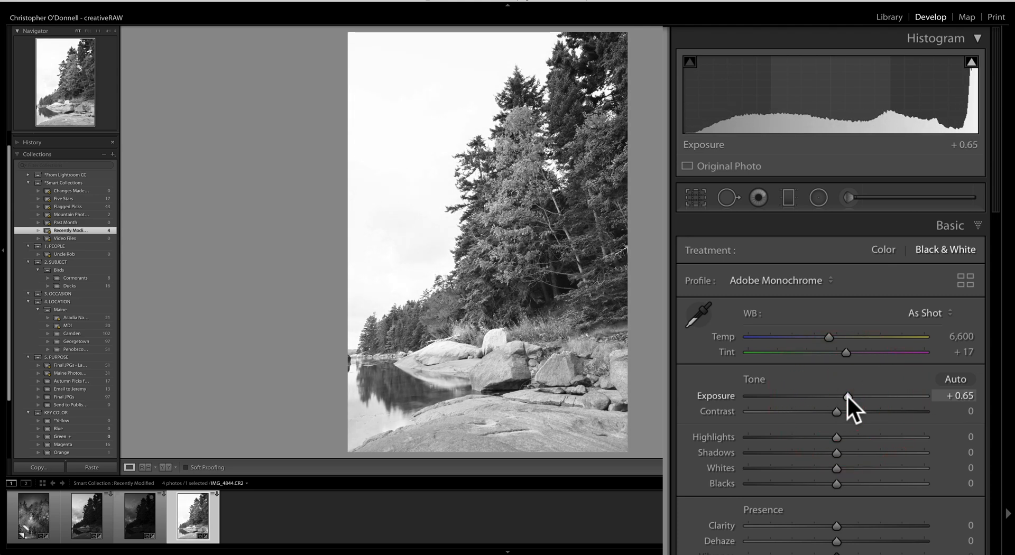
drag(845, 395, 807, 394)
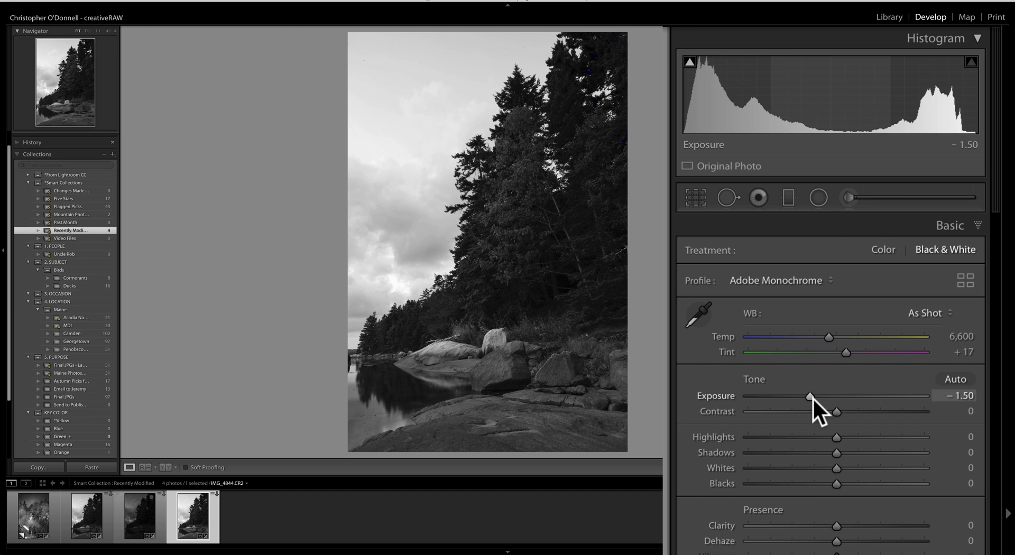
drag(812, 397, 804, 394)
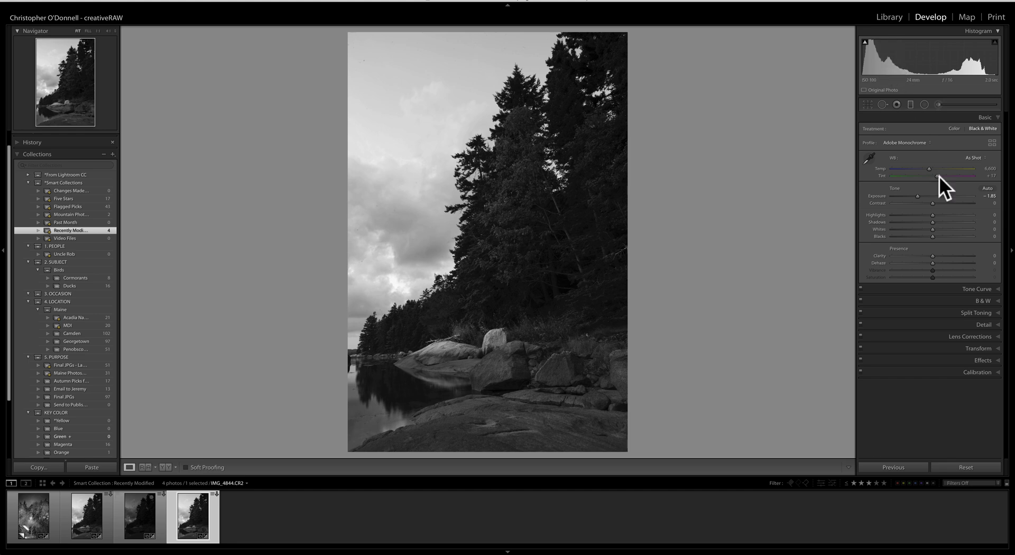
Turn on the highlight clipping warning with Exposure at +1.75 and the shadow clipping warning with Exposure at -4.25
drag(916, 197, 945, 195)
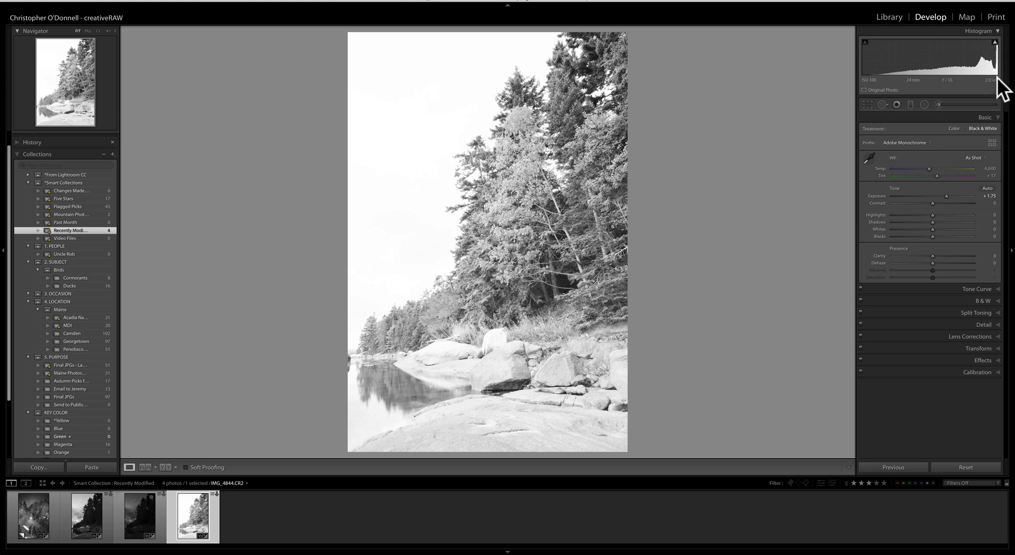
click(994, 43)
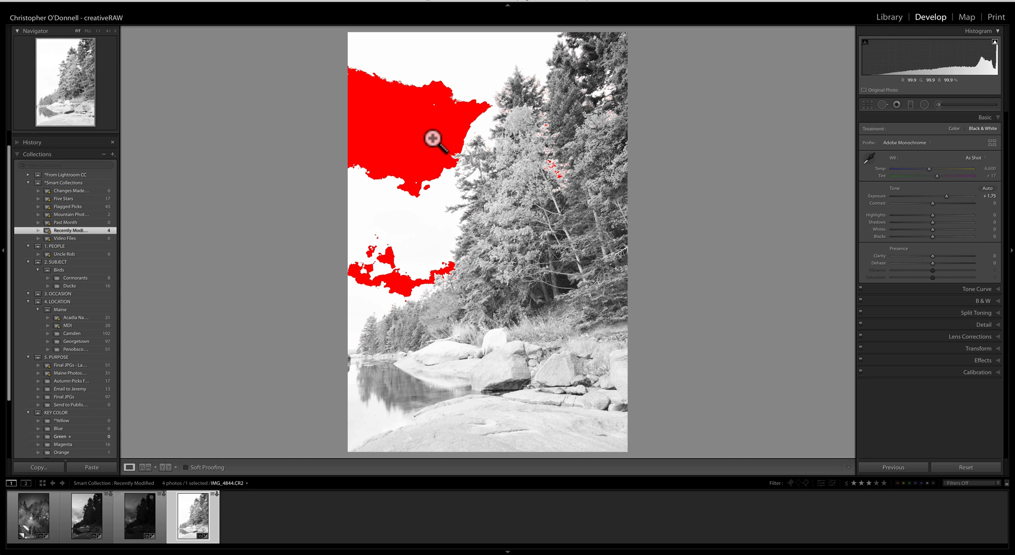
drag(946, 195, 896, 194)
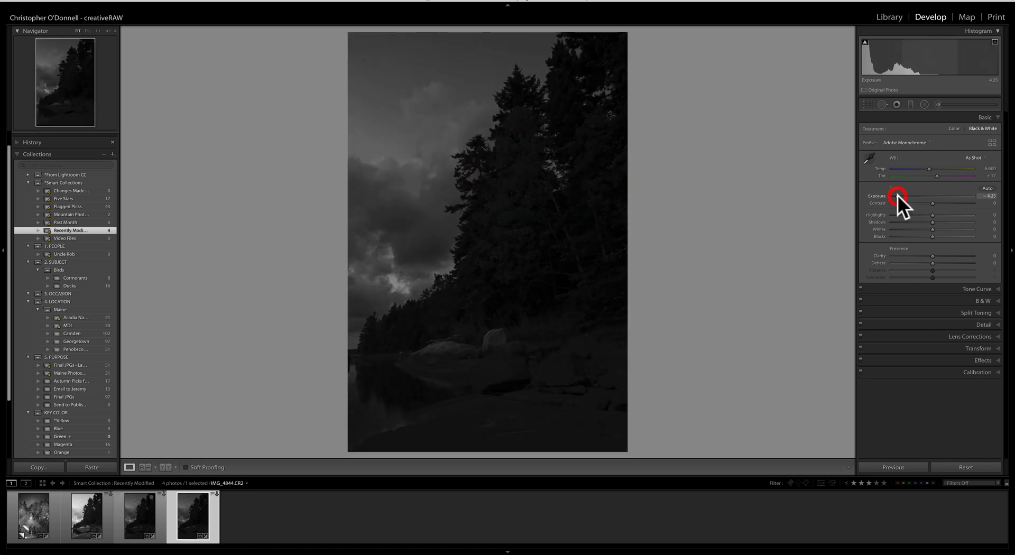
click(864, 41)
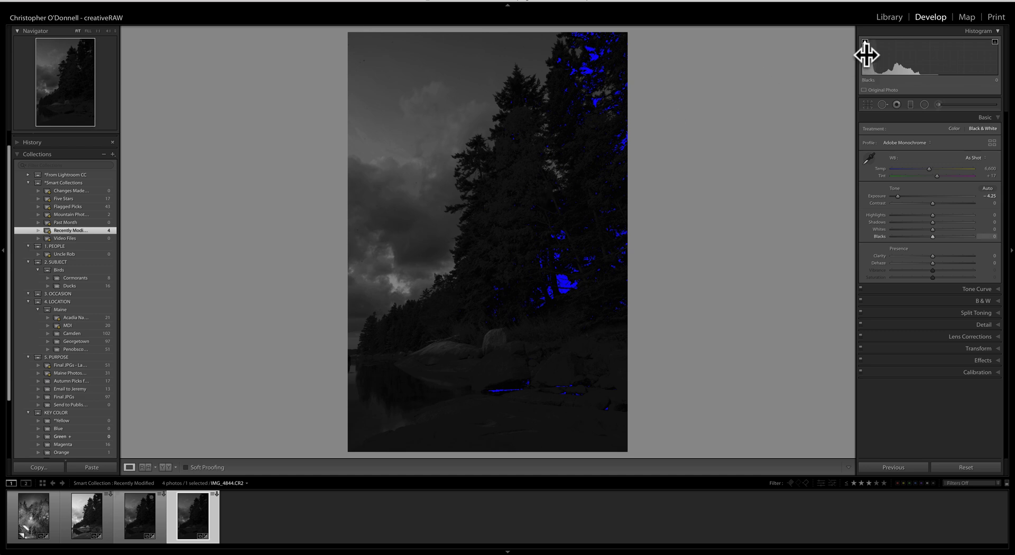
Reset the coastal photo's Exposure to its default and switch its treatment to Color
double_click(875, 196)
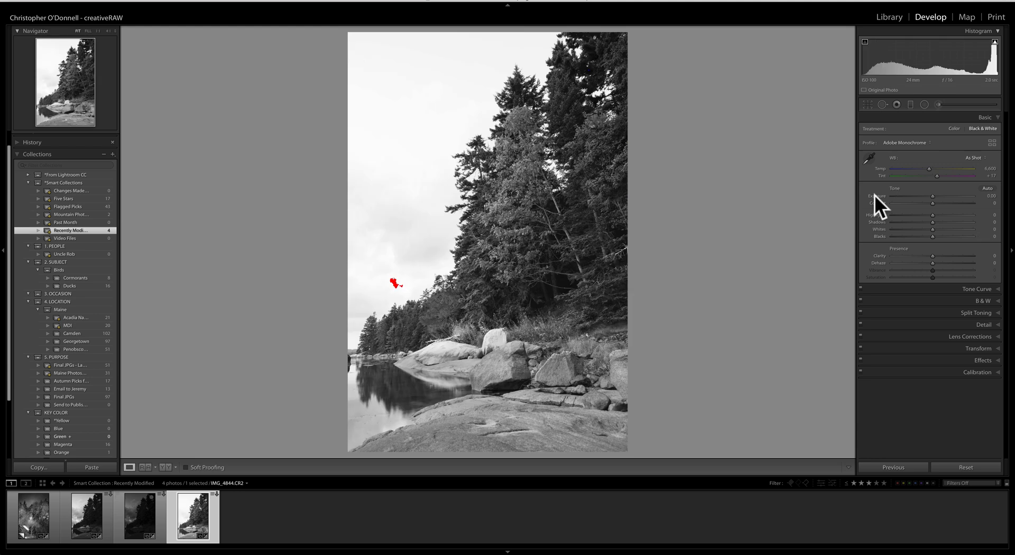
click(953, 128)
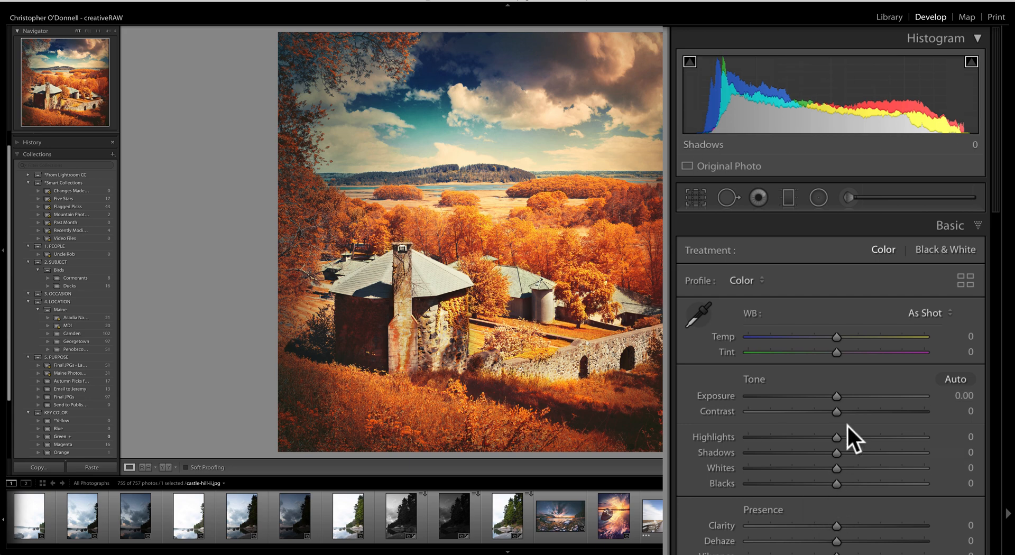
Darken castle-hill-ii.jpg strongly with Exposure to test for shadow clipping, and reset the Exposure
drag(836, 396, 715, 392)
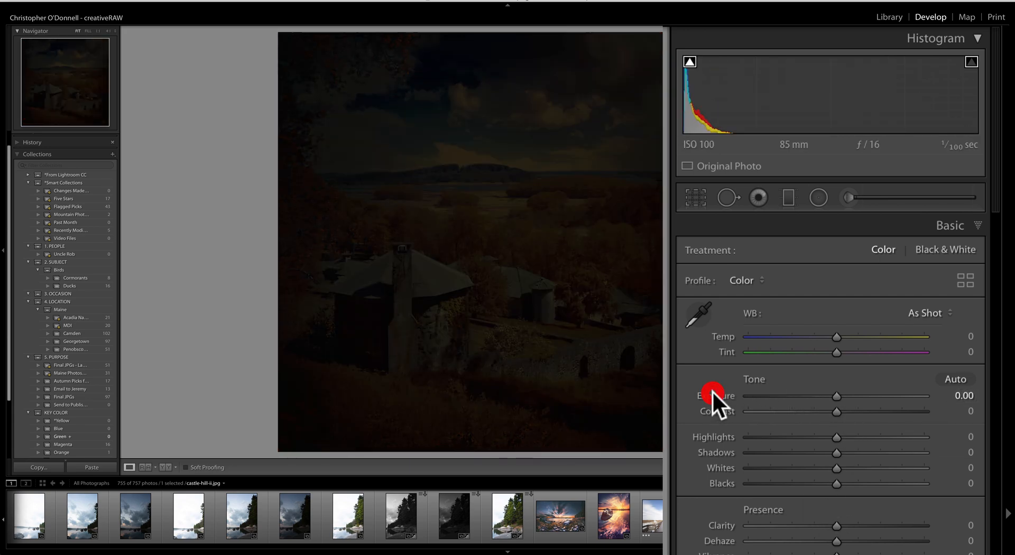
double_click(712, 393)
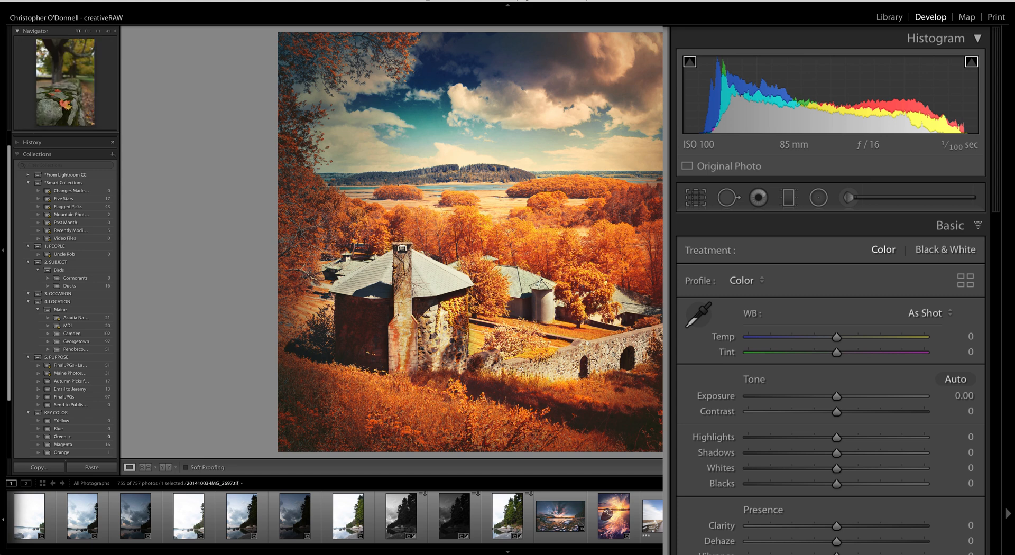
Lower the Exposure of 20141003-IMG_2697.CR2 to -3.05 and sample its clipped shadows with the Tone Curve's targeted adjustment tool
drag(836, 394, 782, 391)
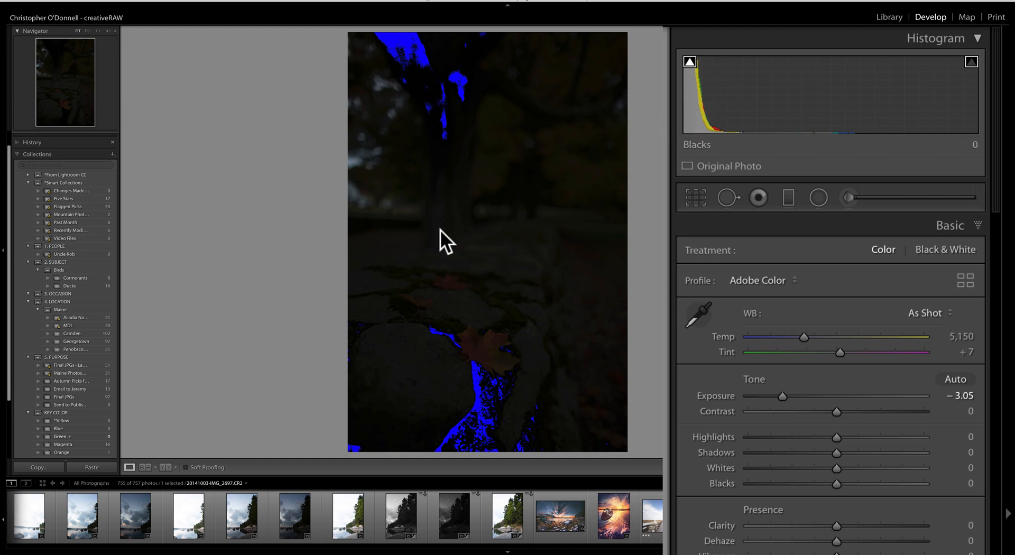
key(ctrl+2)
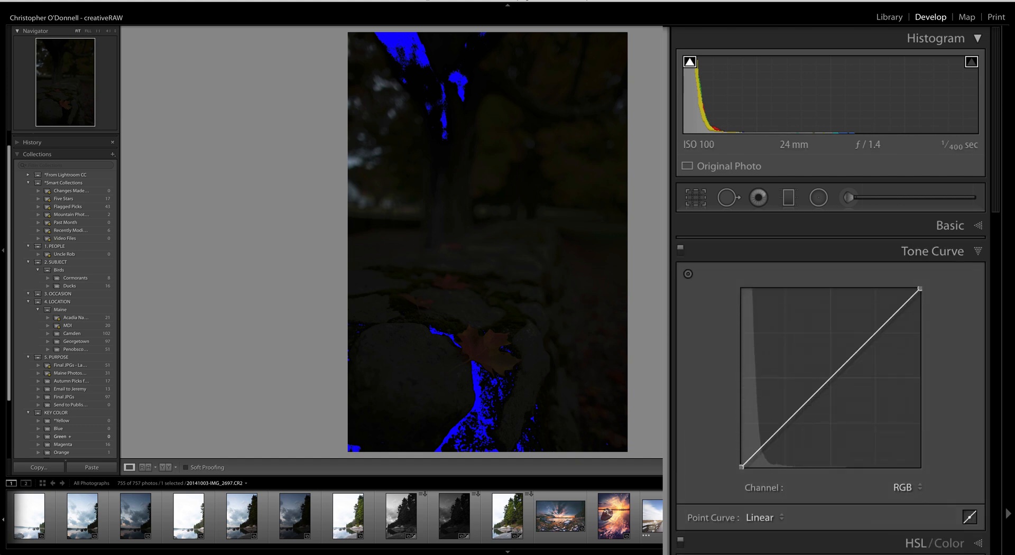
click(687, 272)
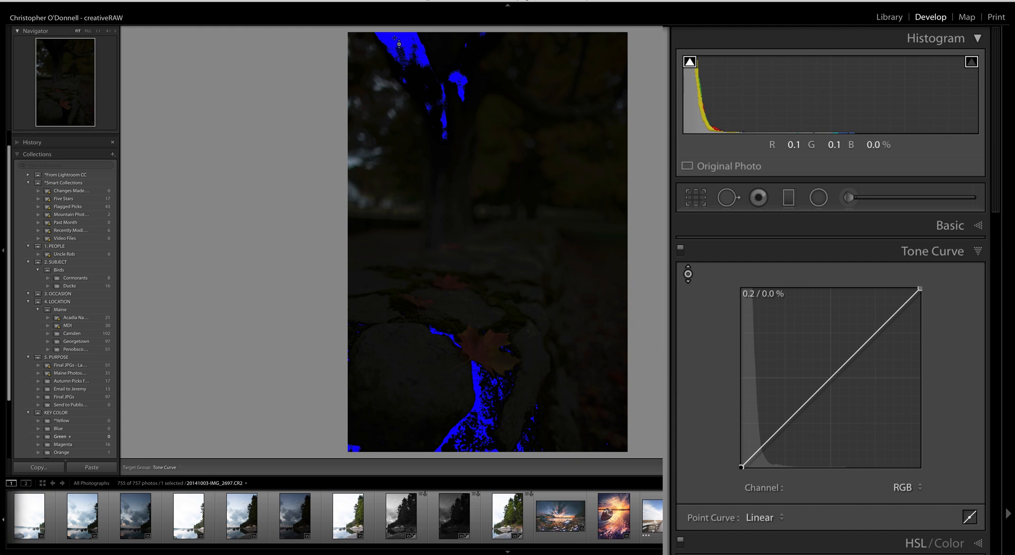
Raise the Exposure of the autumn leaf photo to +3.95 to examine its highlight clipping
click(959, 224)
drag(782, 395, 905, 398)
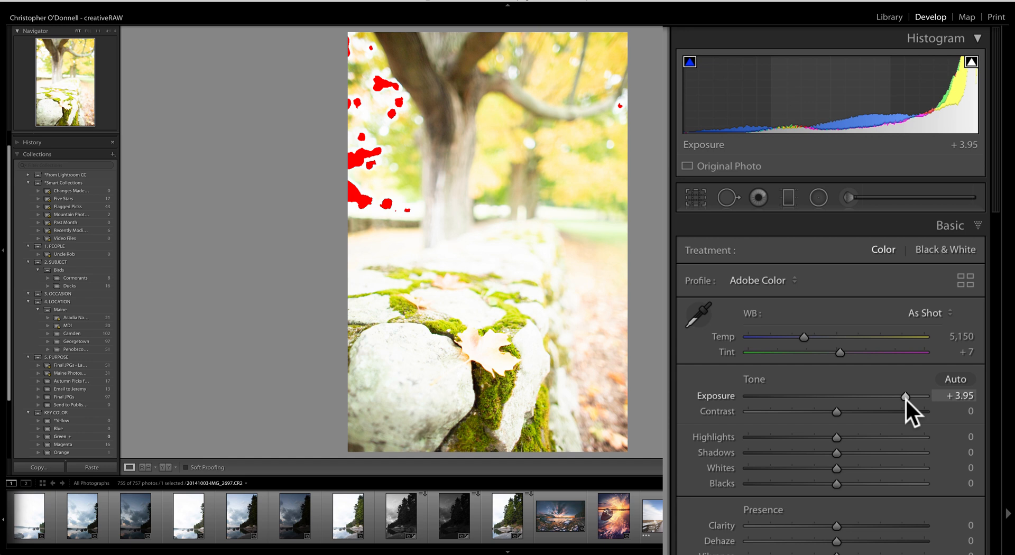
Sample the autumn leaf photo's clipped highlights with the Tone Curve's targeted adjustment tool and toggle the highlight clipping indicator
click(936, 553)
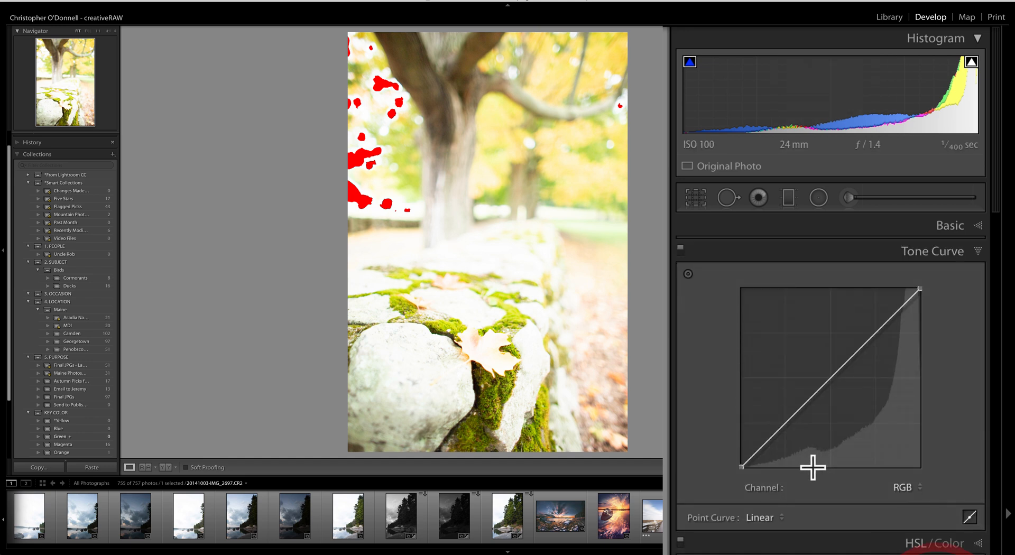
click(687, 274)
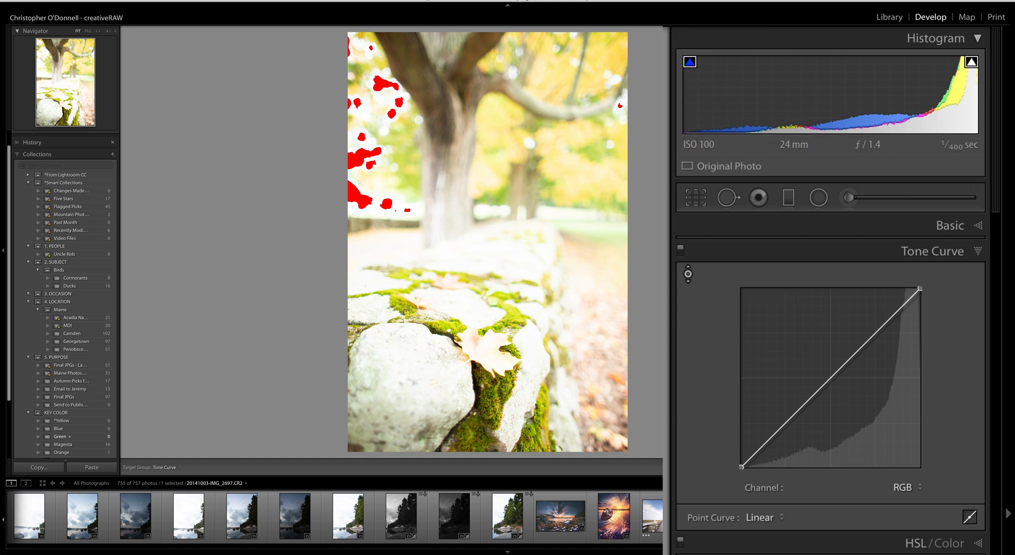
click(973, 64)
click(974, 64)
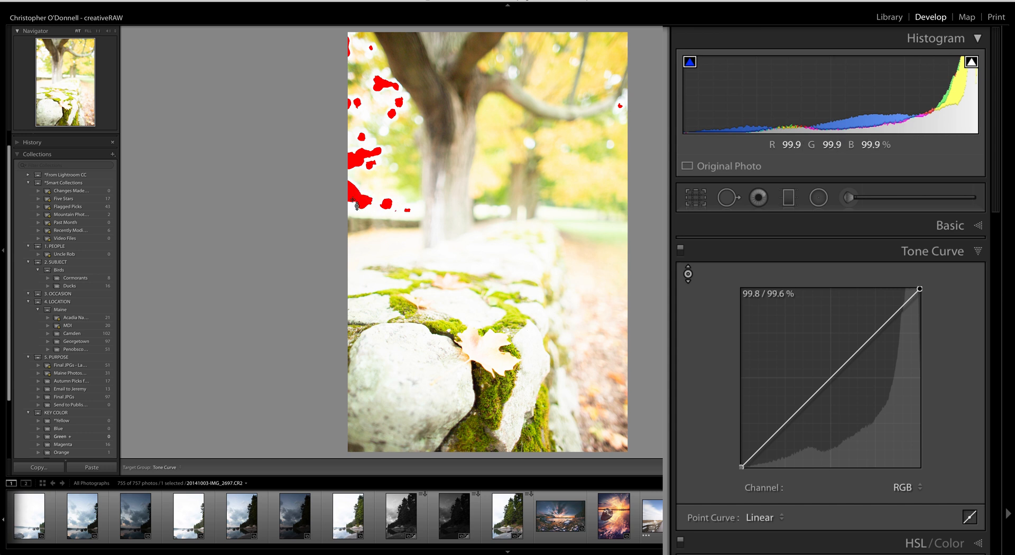
Lower the leaf photo's Exposure to -4.45 and toggle the clipping overlay on and off to examine the shadow clipping
click(943, 229)
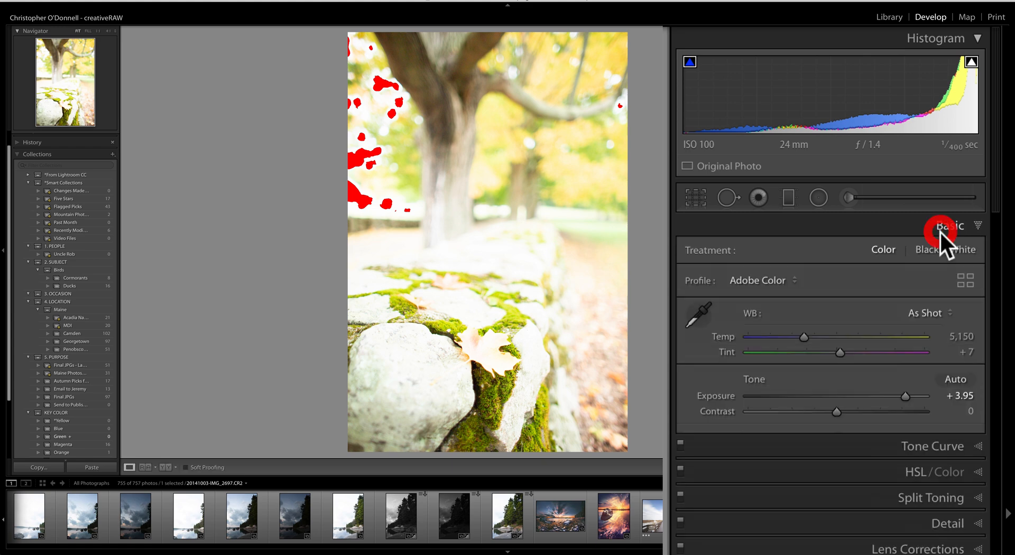
drag(901, 395, 755, 400)
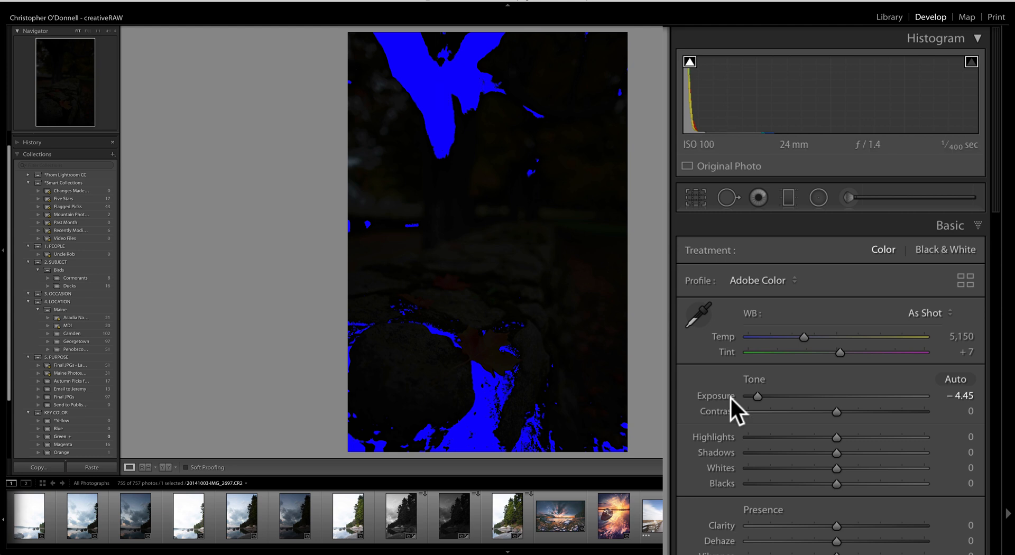
key(j)
key(j)
key(j)
key(j)
key(j)
key(j)
Reset the leaf photo's Exposure, try it at +2.15, and set it to +0.20
double_click(719, 394)
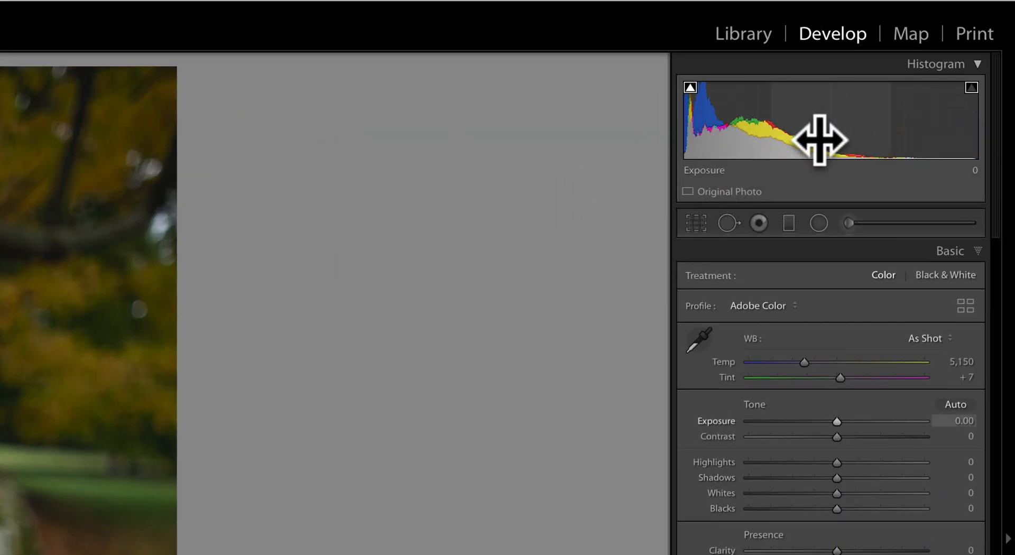
drag(835, 418, 872, 419)
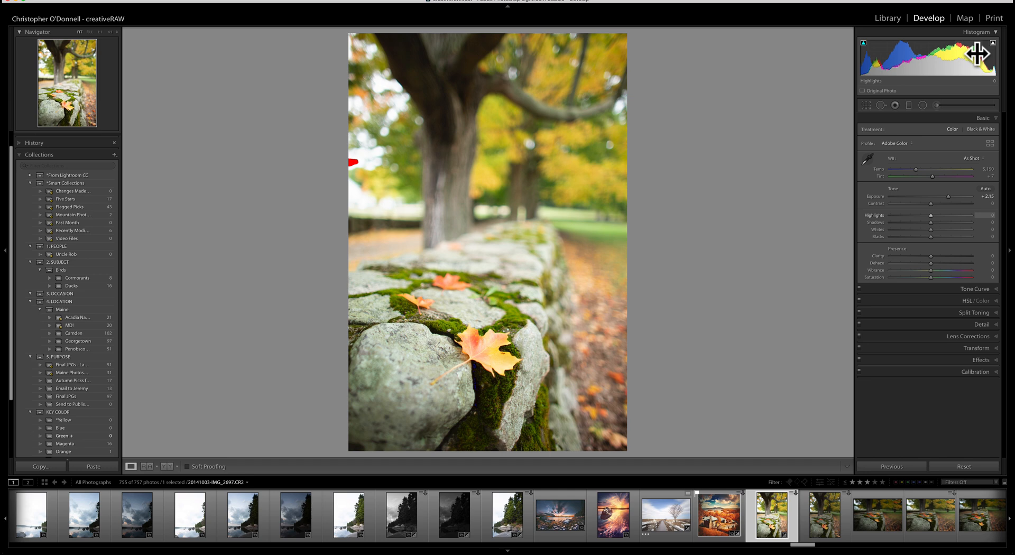
drag(978, 53, 915, 74)
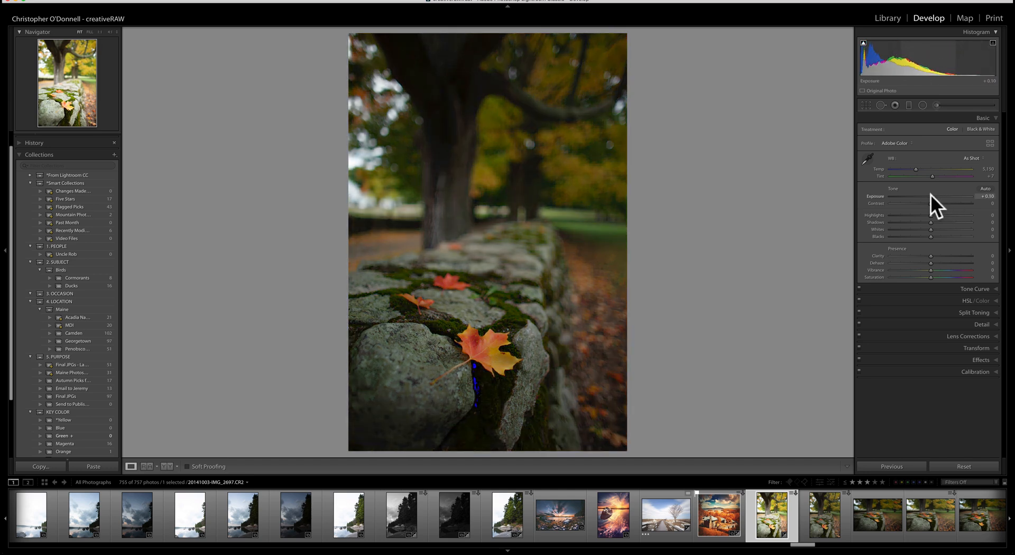
drag(930, 194, 931, 194)
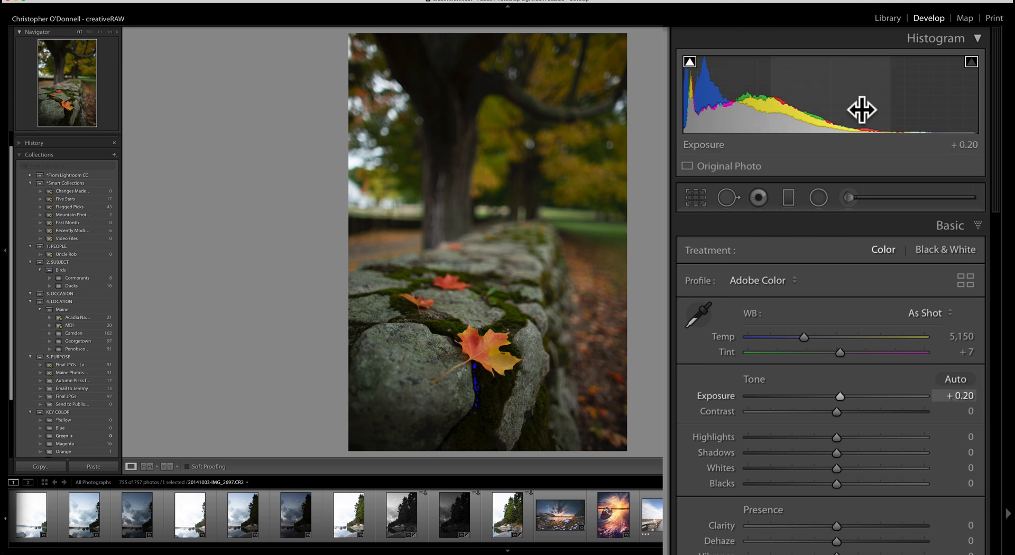
Switch the histogram's color readout to Lab values
right_click(899, 85)
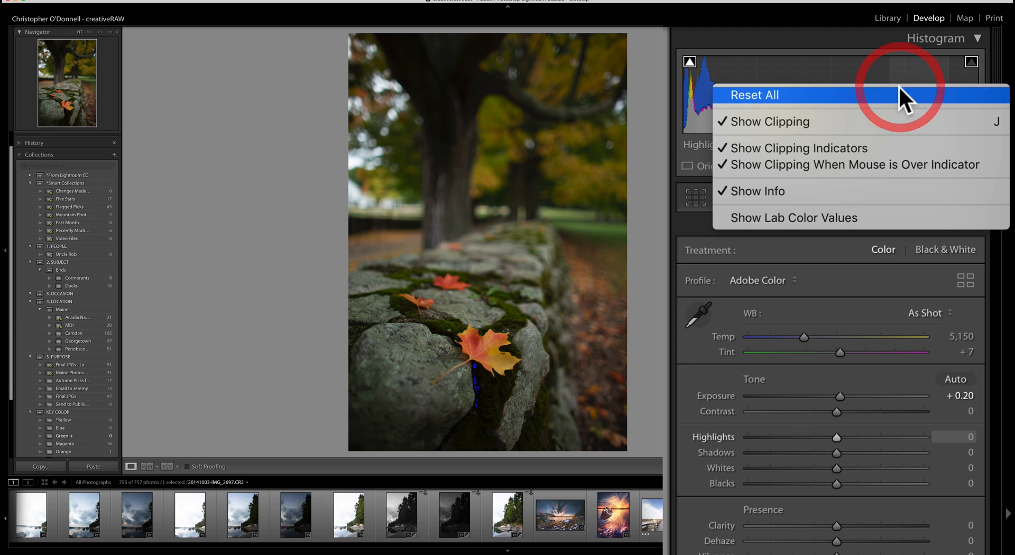
click(810, 218)
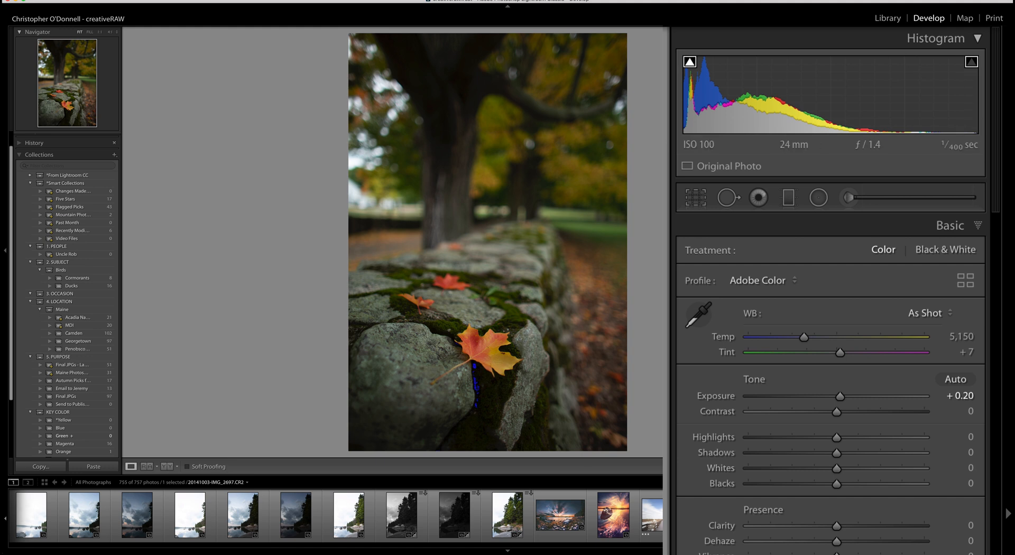
Open the full-res-jpgs collection and select the photo of red leaves scattered on dark pavement
click(560, 512)
scroll(80, 353, down, 5)
click(61, 450)
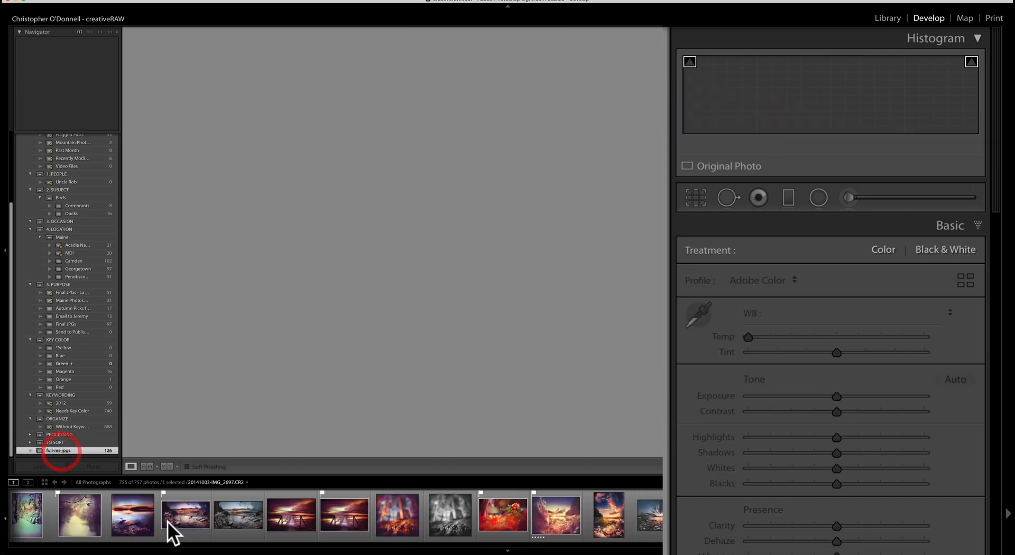
scroll(422, 512, down, 10)
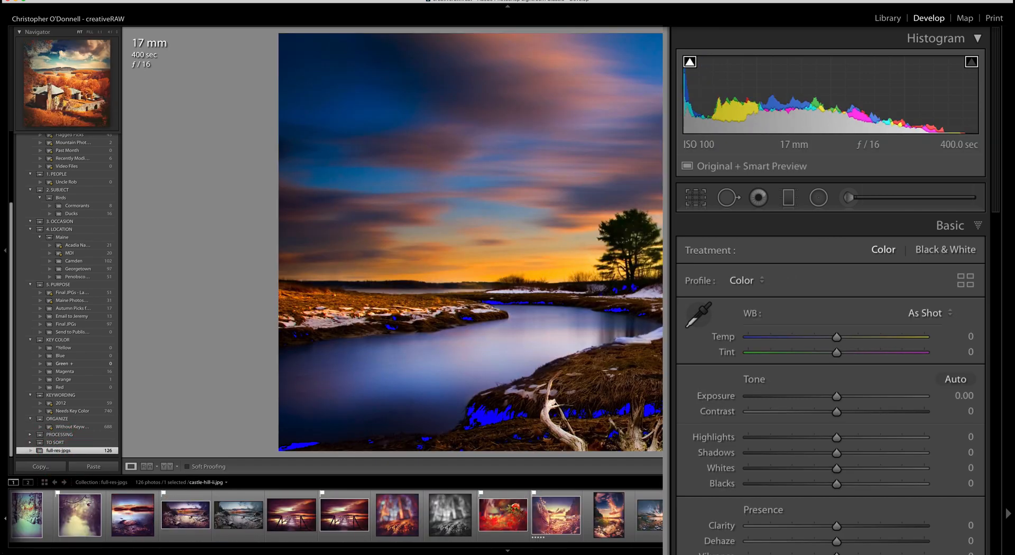
scroll(422, 513, down, 10)
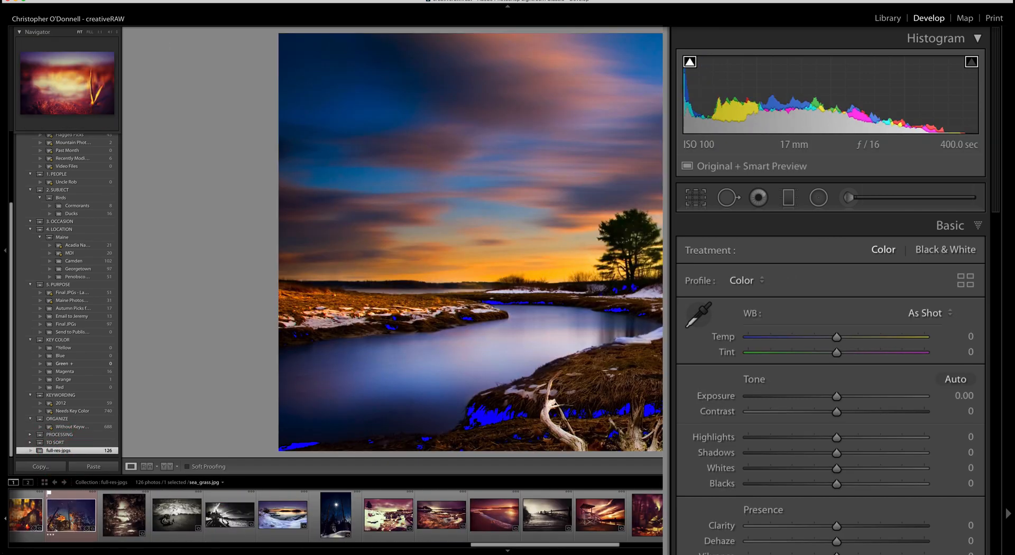
scroll(370, 513, up, 5)
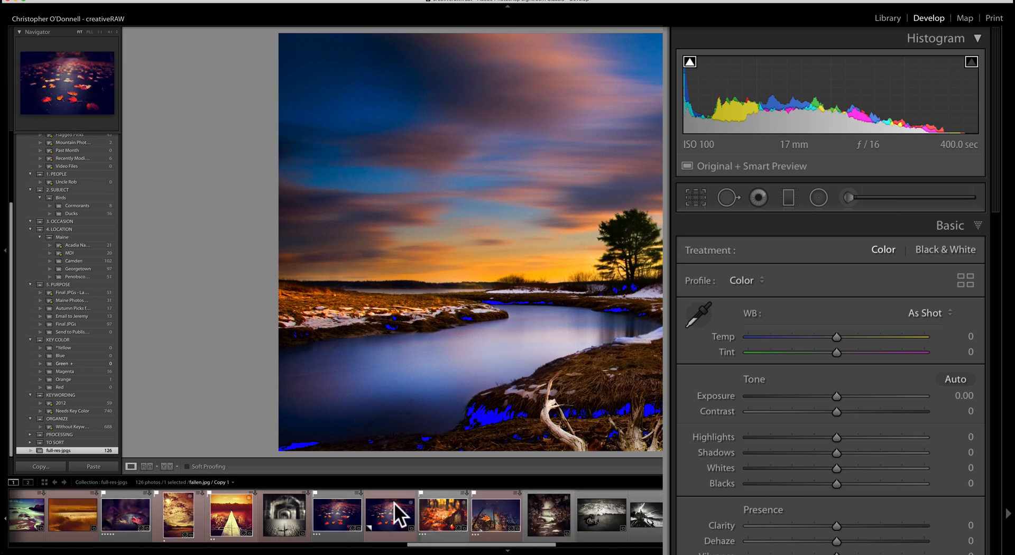
click(341, 507)
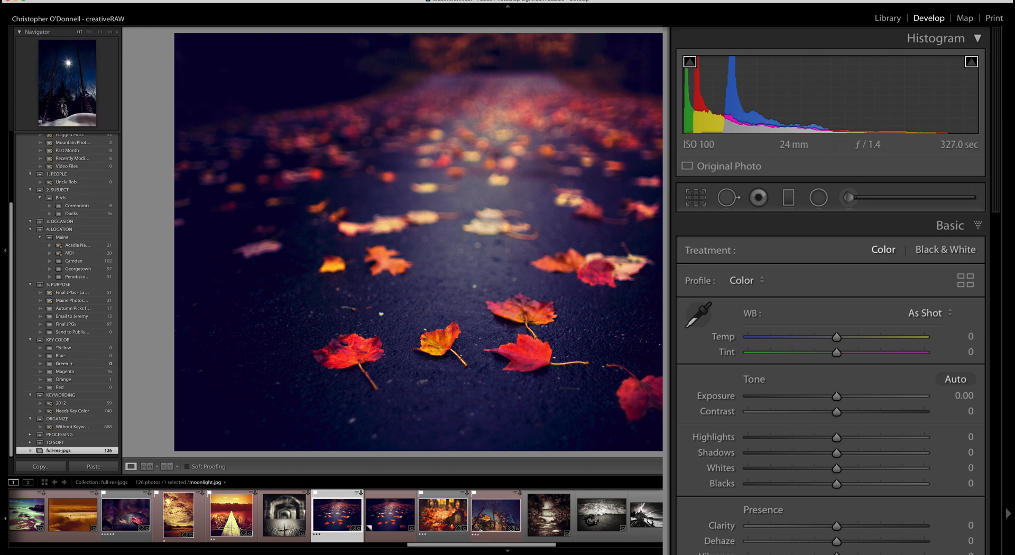
Browse the full-res-jpgs collection and open botanical_gardens_white.jpg
scroll(507, 516, right, 20)
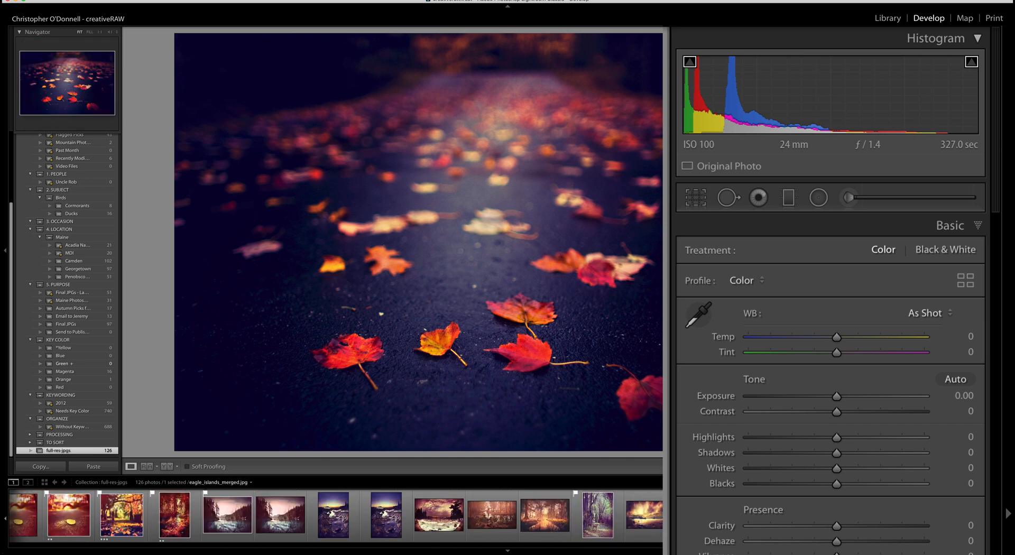
scroll(490, 515, right, 5)
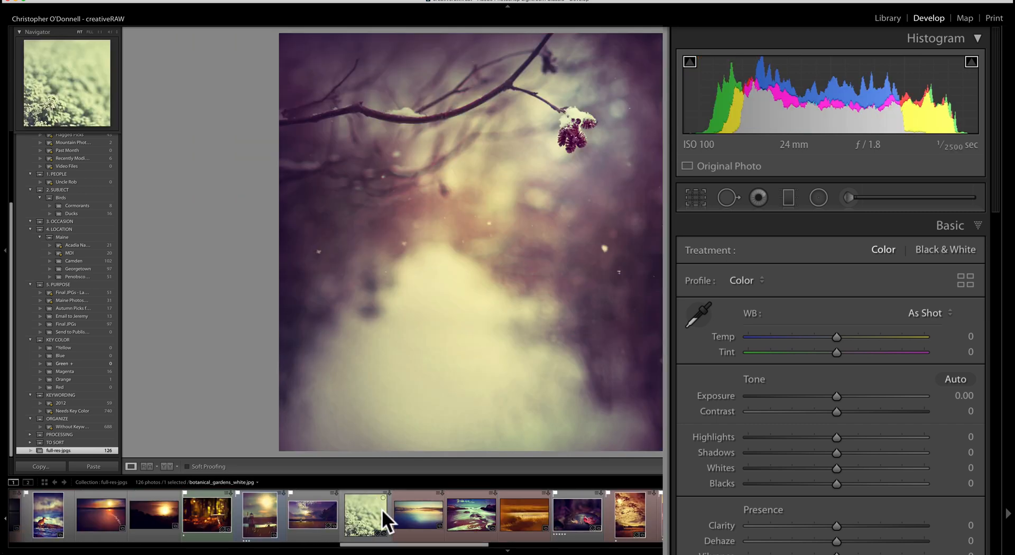
click(363, 508)
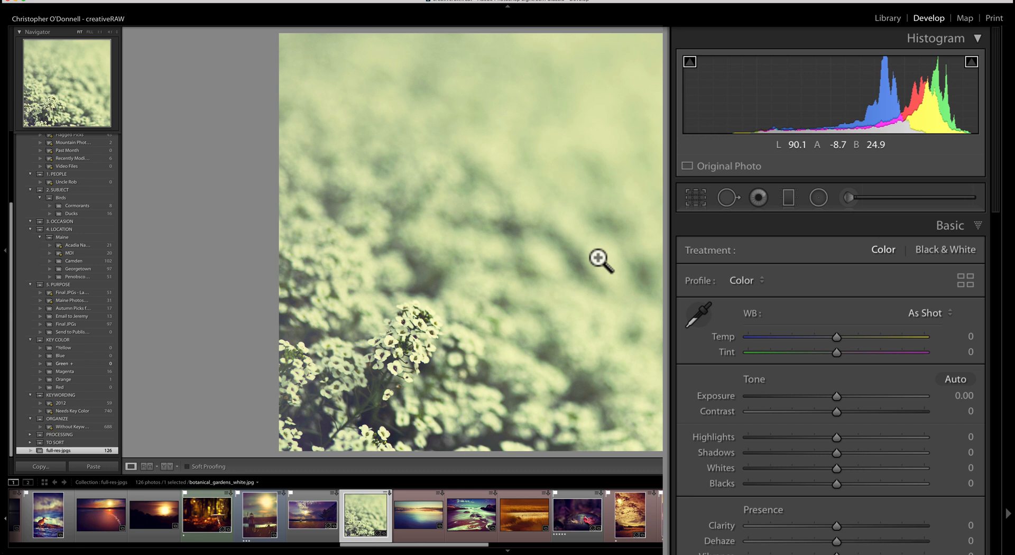
Set the Exposure of botanical_gardens_white.jpg to -1.15 and its Temp to -11, and compare the result with the original
drag(843, 395, 816, 395)
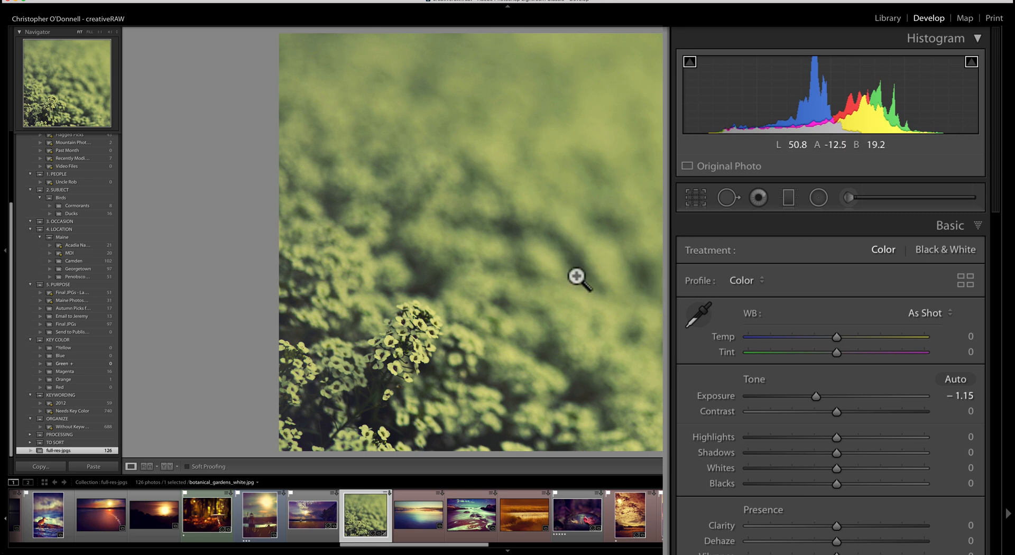
drag(837, 335, 824, 335)
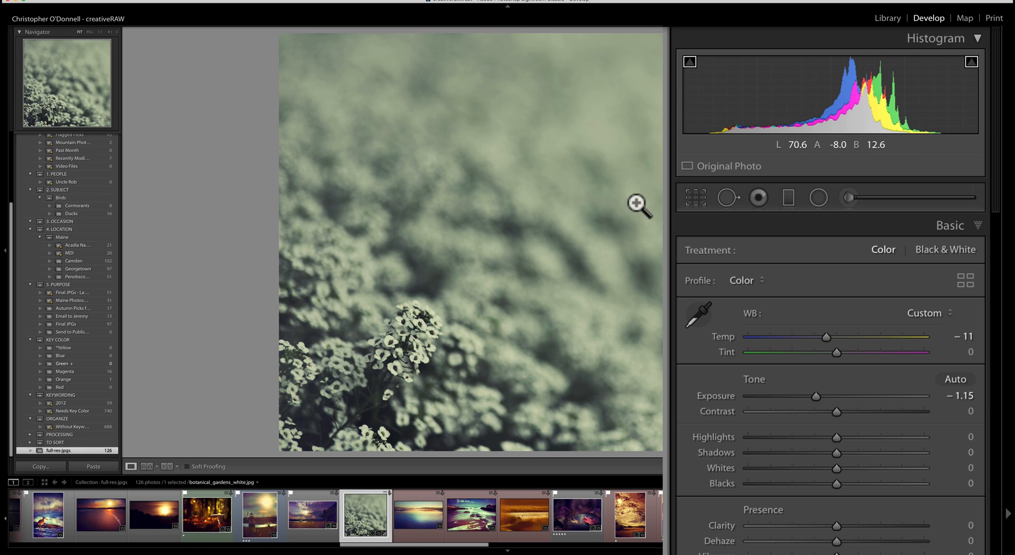
key(backslash)
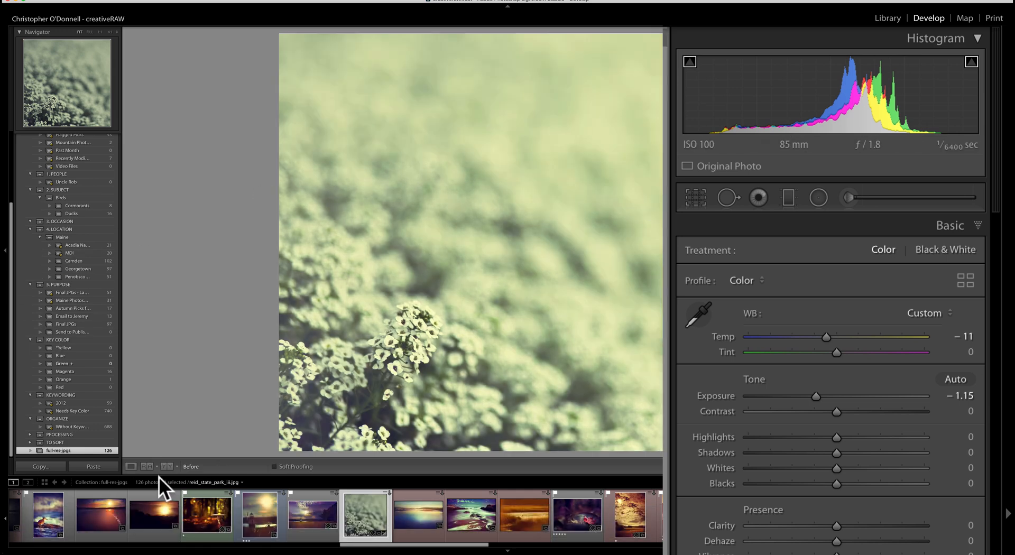
key(y)
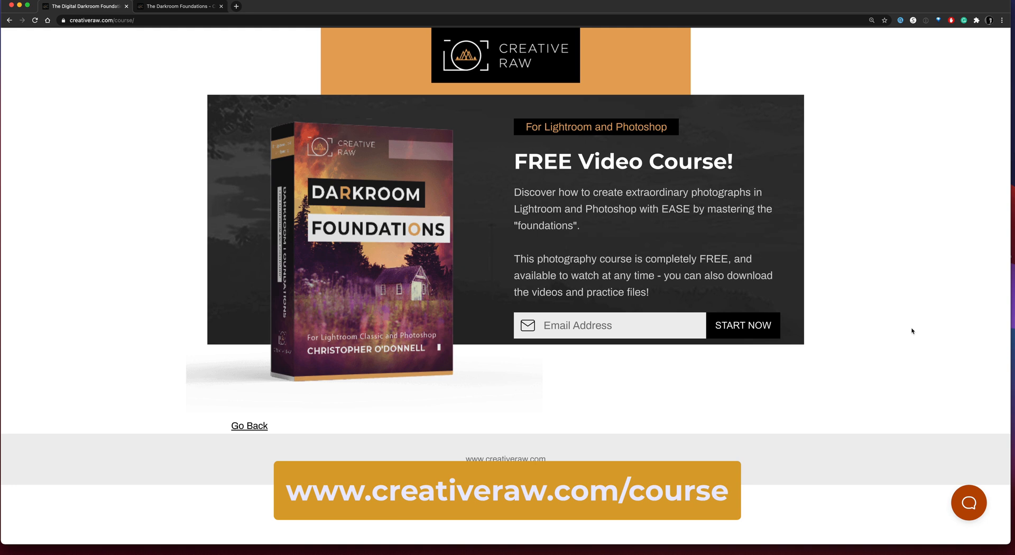
Switch to The Darkroom Foundations course page in the web browser and look through its introduction and lesson lists
click(153, 6)
scroll(120, 203, up, 5)
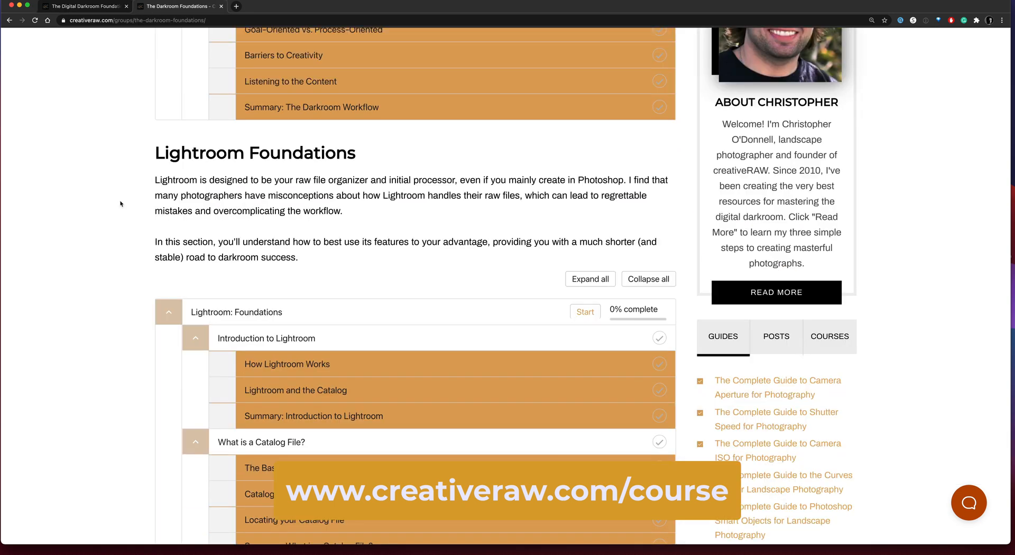
scroll(120, 203, up, 1)
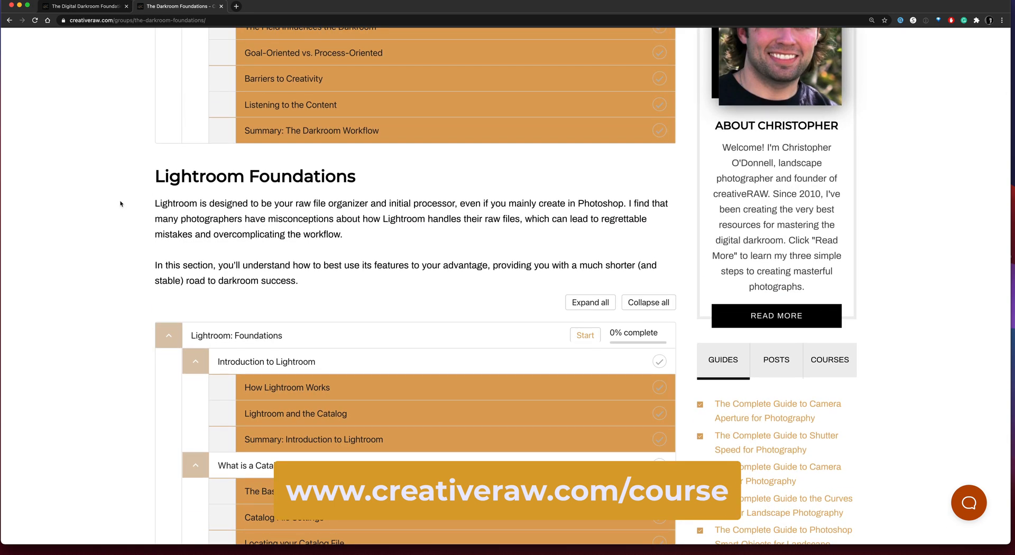
scroll(120, 204, up, 15)
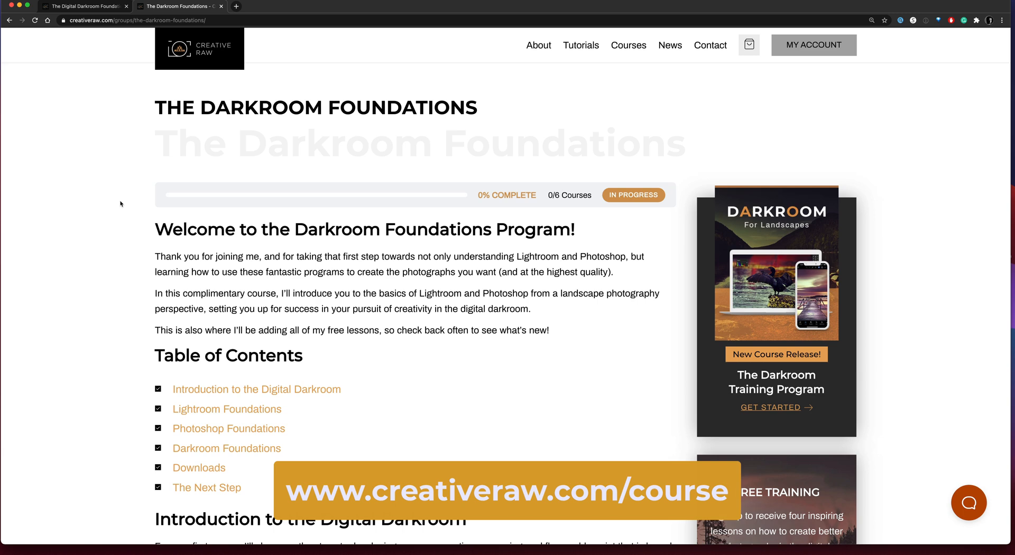
scroll(121, 212, down, 7)
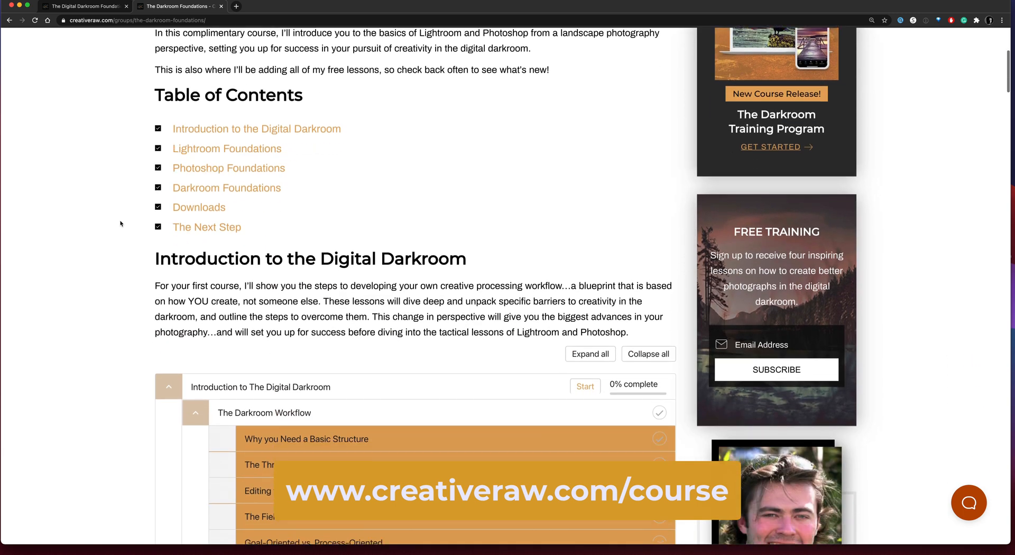
scroll(120, 224, down, 1)
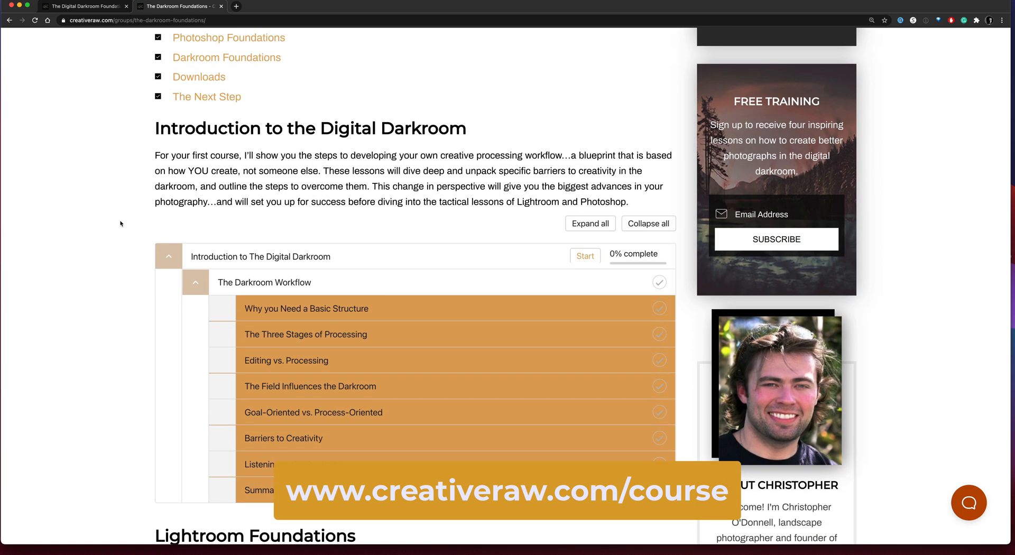
scroll(121, 224, down, 3)
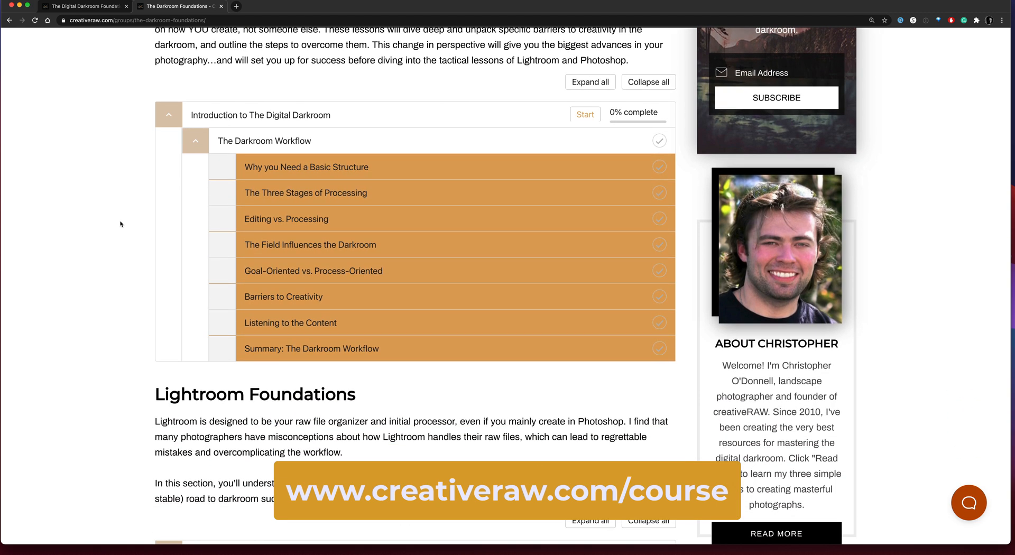
scroll(120, 223, down, 2)
scroll(121, 224, down, 3)
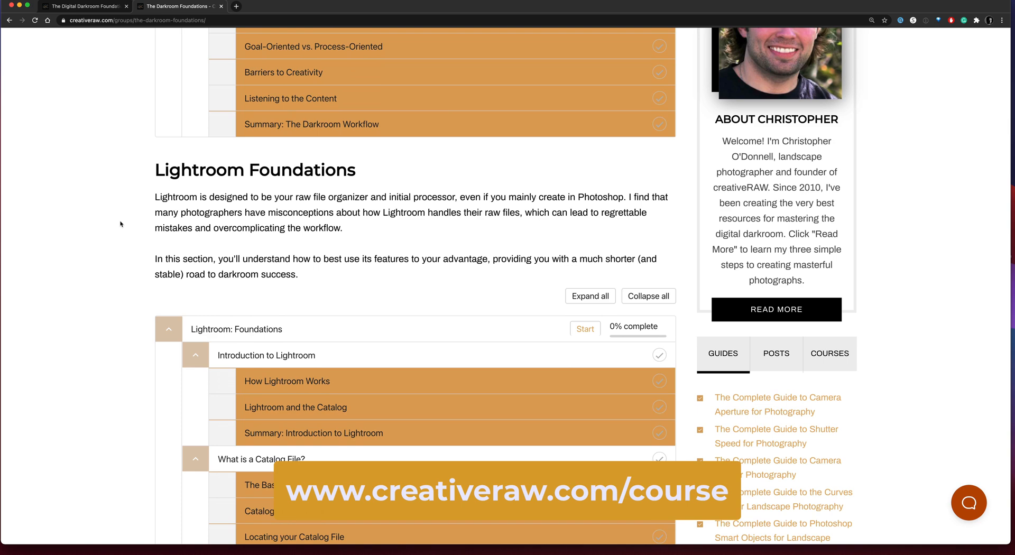
scroll(121, 224, down, 2)
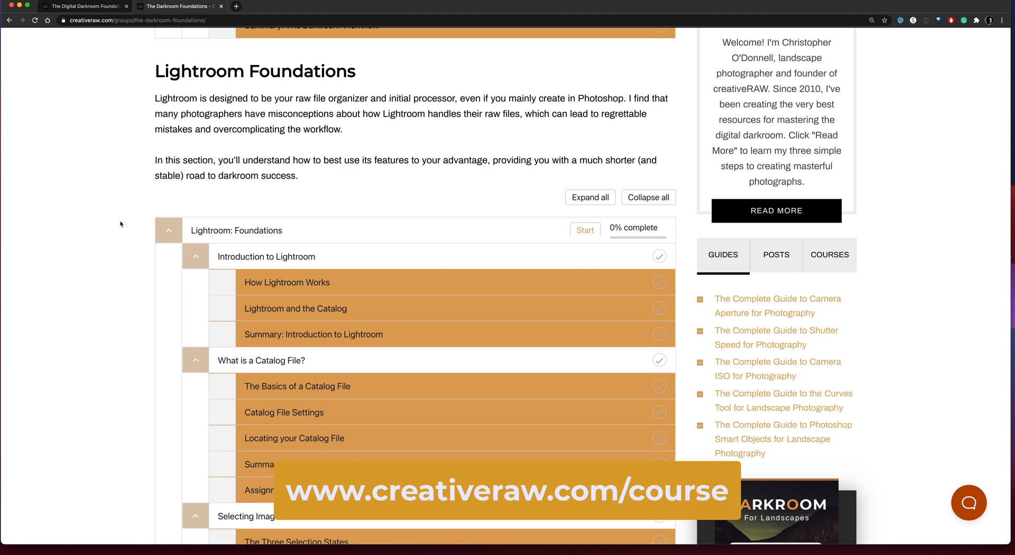
scroll(169, 253, down, 6)
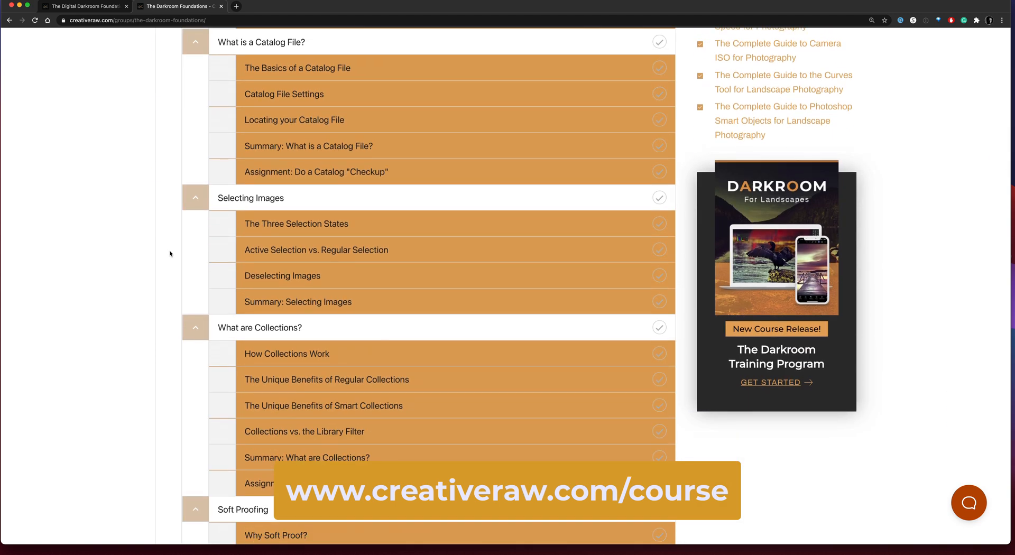
scroll(131, 261, down, 3)
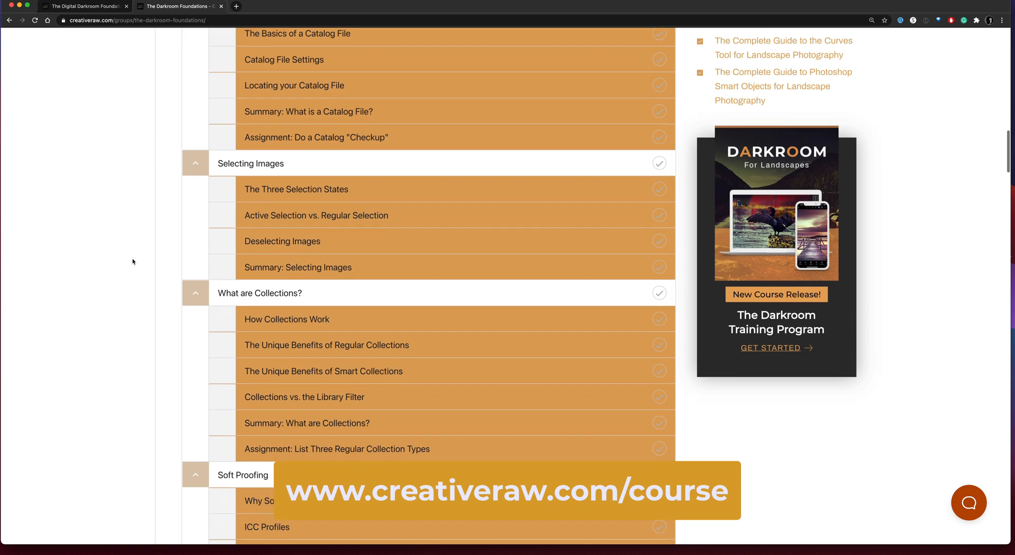